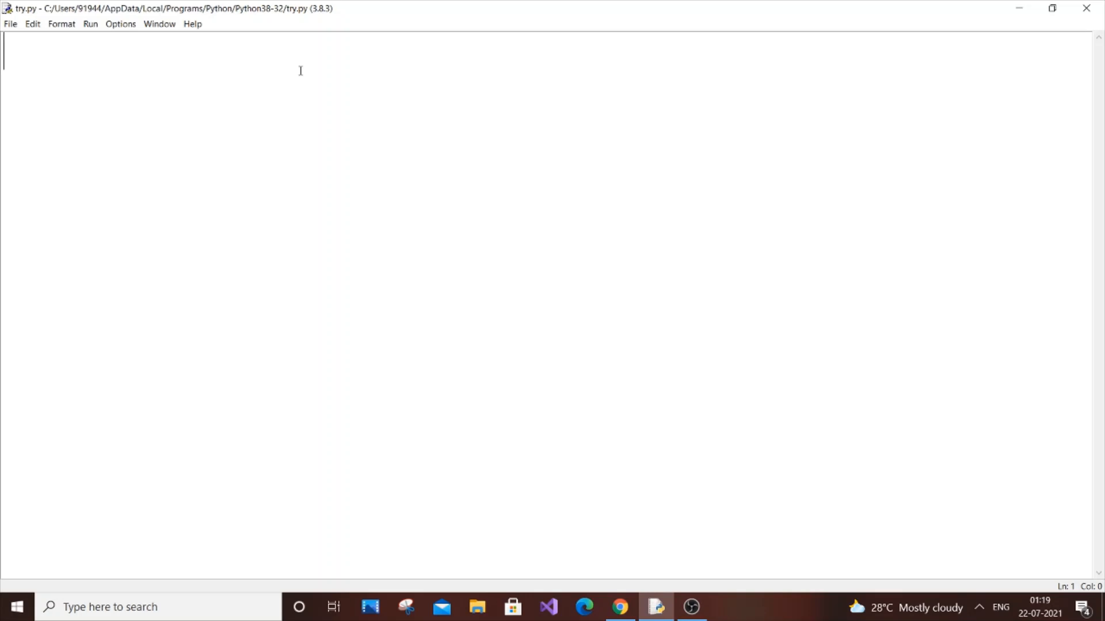
{"action": "type", "text": "s=\""}
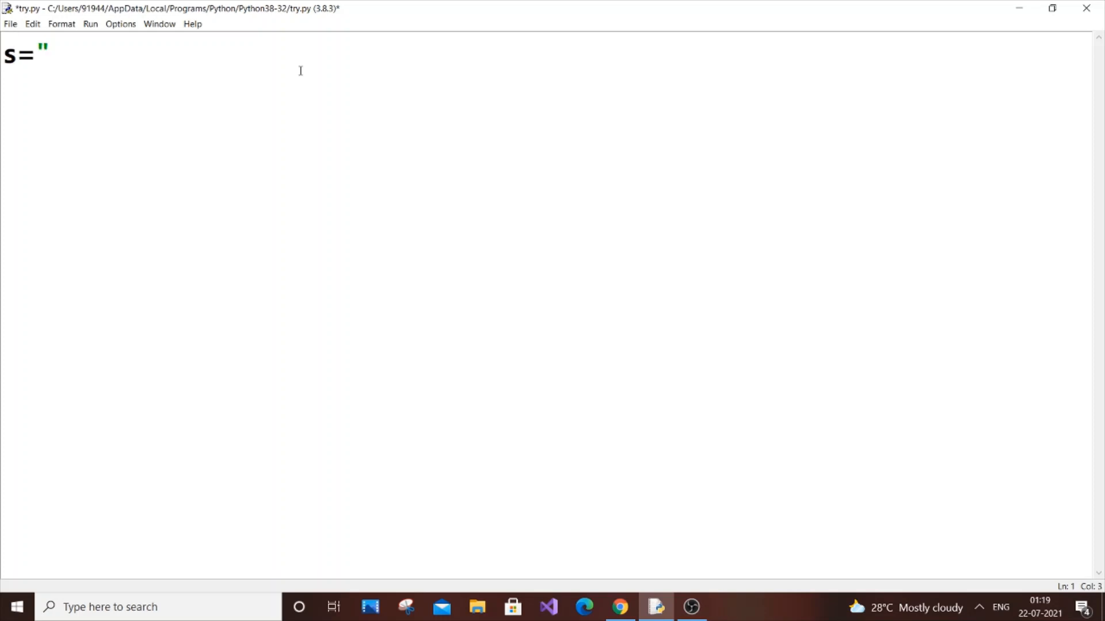
{"action": "type", "text": "hello "}
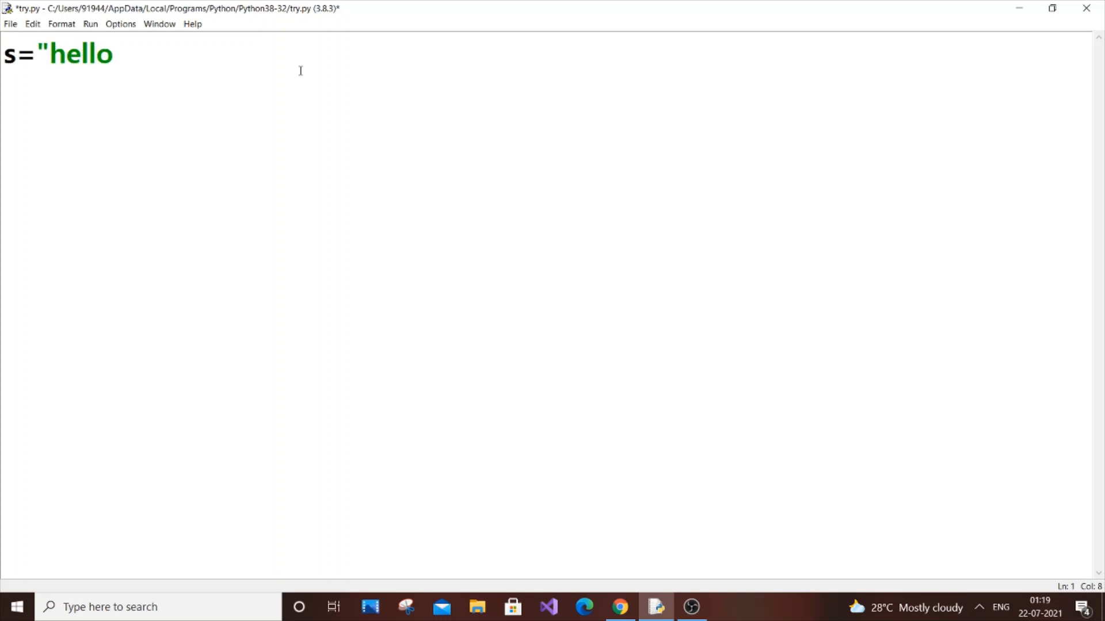
{"action": "type", "text": "how r u "}
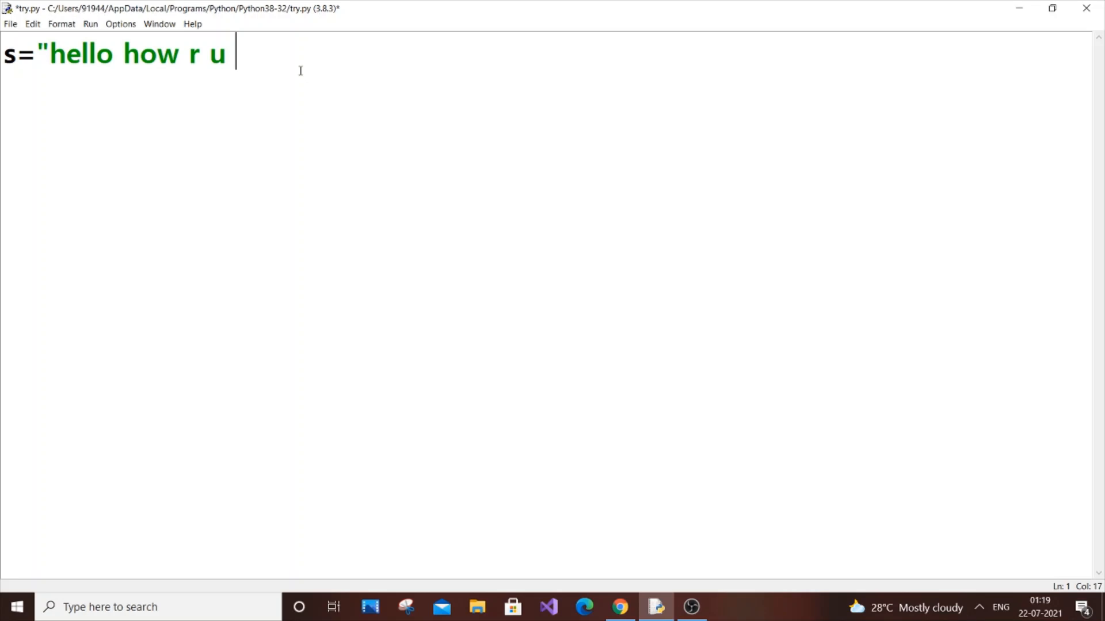
{"action": "type", "text": "\""}
Write s="hello how r u ", c=s.count('h') and print(c) on three lines, fixing the quote.
{"action": "key", "text": "Return"}
{"action": "type", "text": "p"}
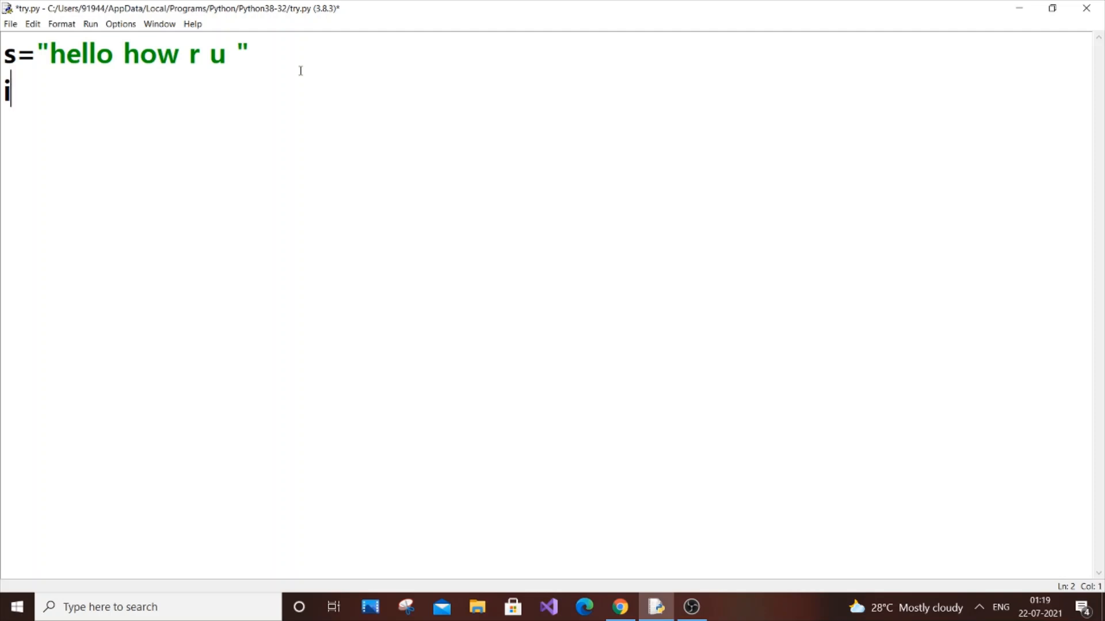
{"action": "key", "text": "BackSpace"}
{"action": "type", "text": "c="}
{"action": "type", "text": "s."}
{"action": "type", "text": "count("}
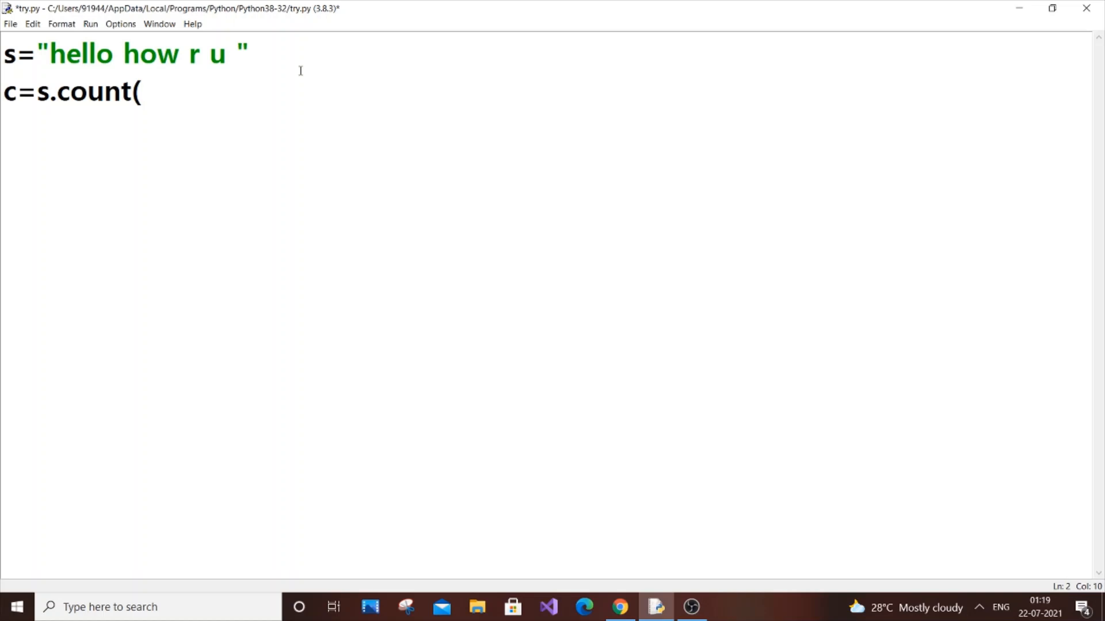
{"action": "type", "text": "'h)"}
{"action": "key", "text": "BackSpace"}
{"action": "type", "text": "')"}
{"action": "key", "text": "Return"}
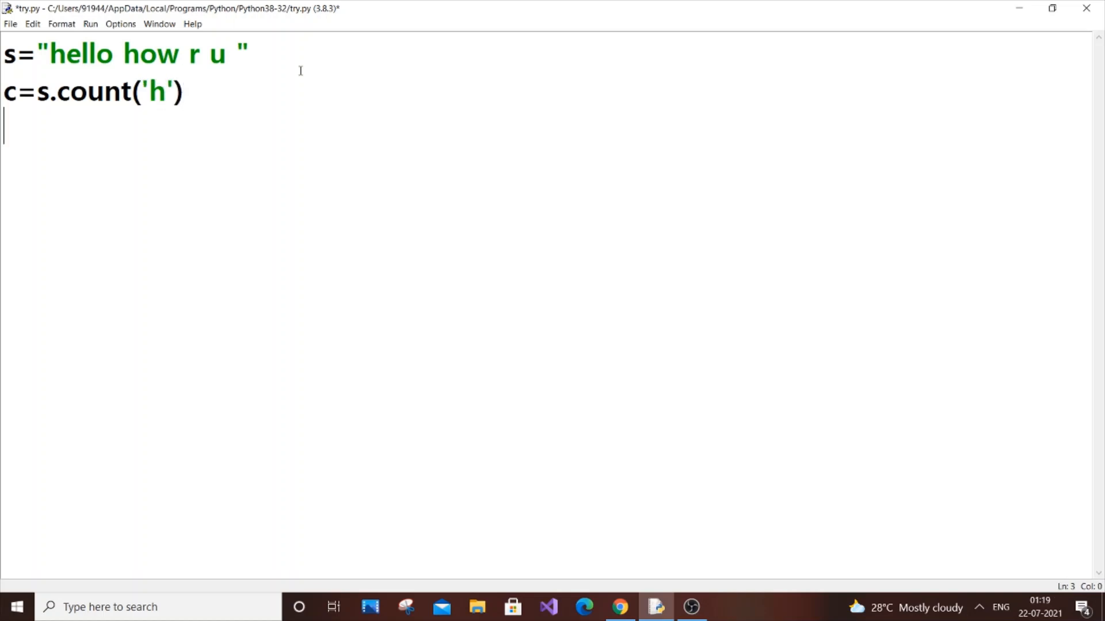
{"action": "type", "text": "p"}
{"action": "type", "text": "rint(c"}
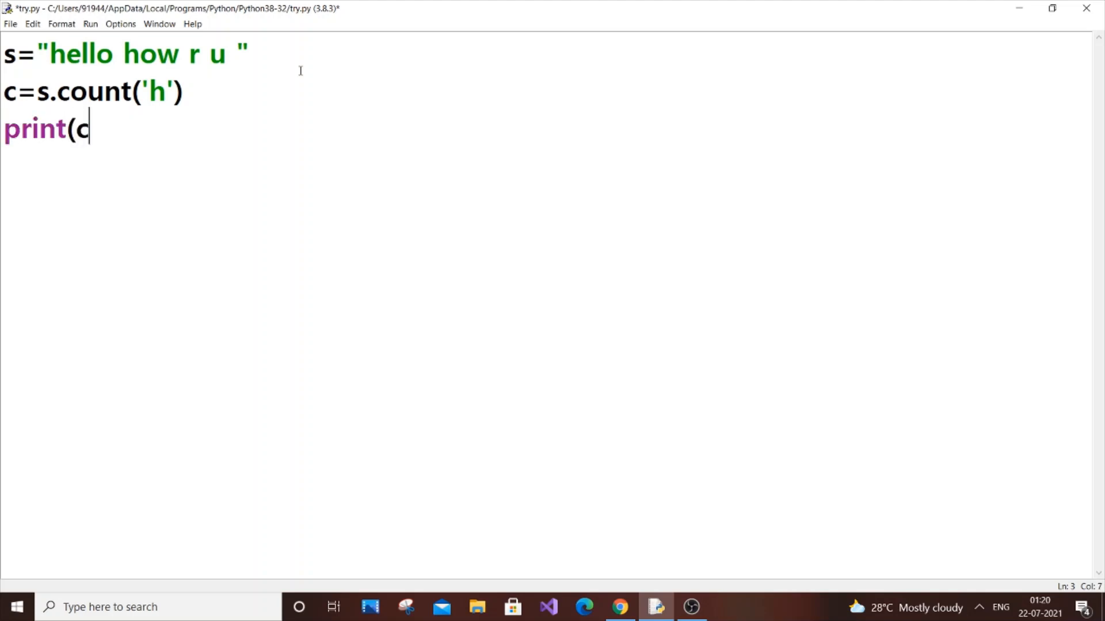
{"action": "type", "text": ")"}
Run the module, saving try.py first, read the printed 2 and close the shell.
{"action": "left_click", "coordinate": [91, 23]}
{"action": "left_click", "coordinate": [99, 40]}
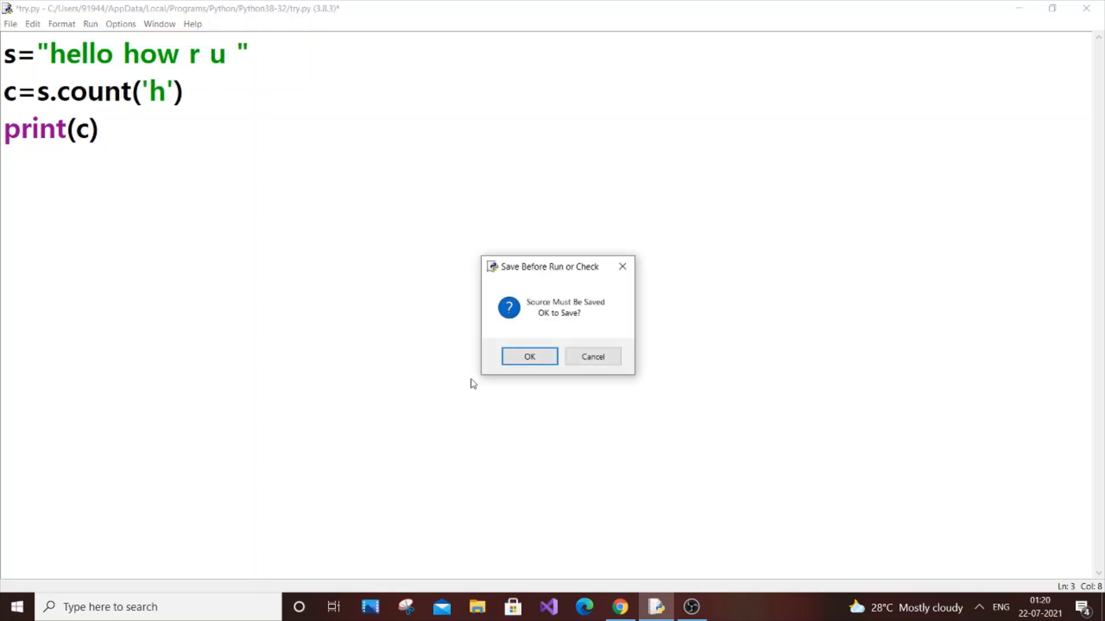
{"action": "left_click", "coordinate": [536, 357]}
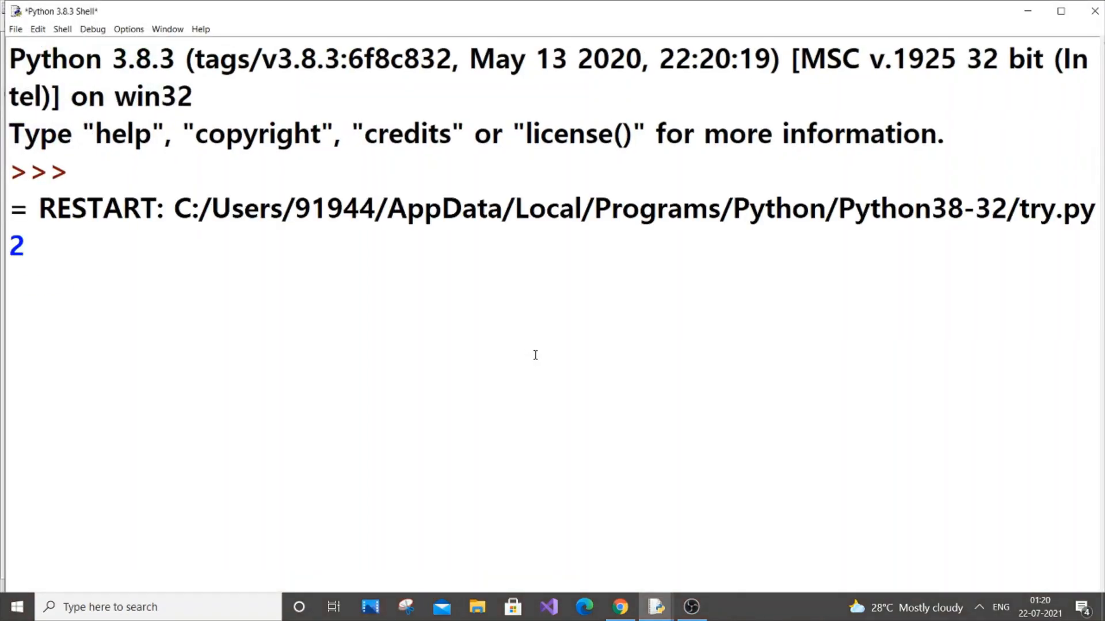
{"action": "left_click", "coordinate": [1095, 11]}
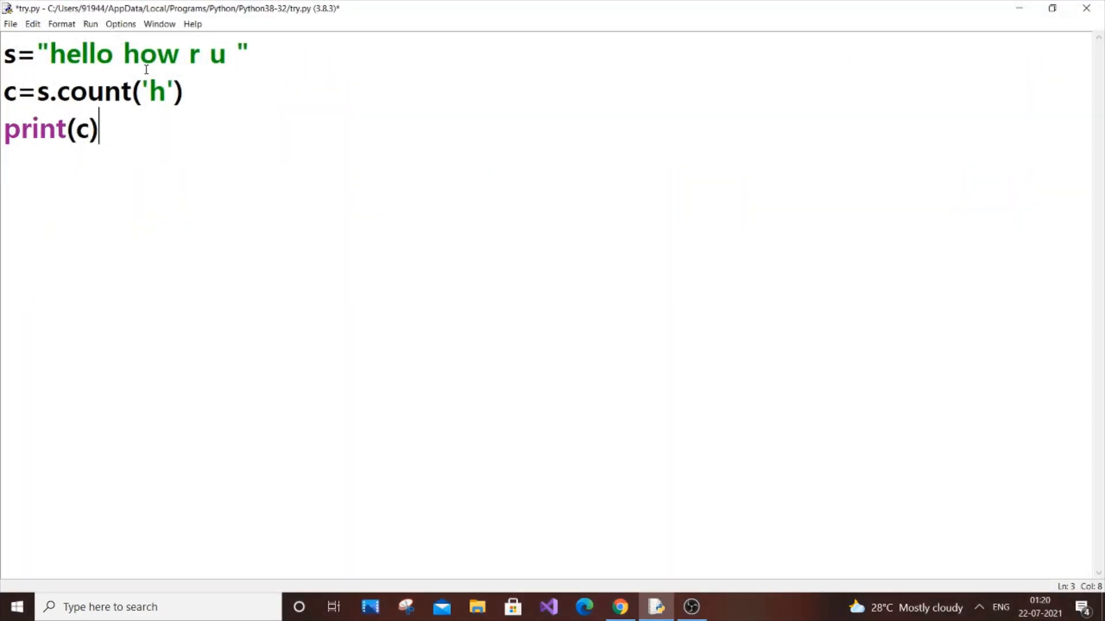
Count 'r' instead of 'h', run and save to see 1 printed, then close the shell.
{"action": "left_click", "coordinate": [165, 91]}
{"action": "key", "text": "BackSpace"}
{"action": "type", "text": "r"}
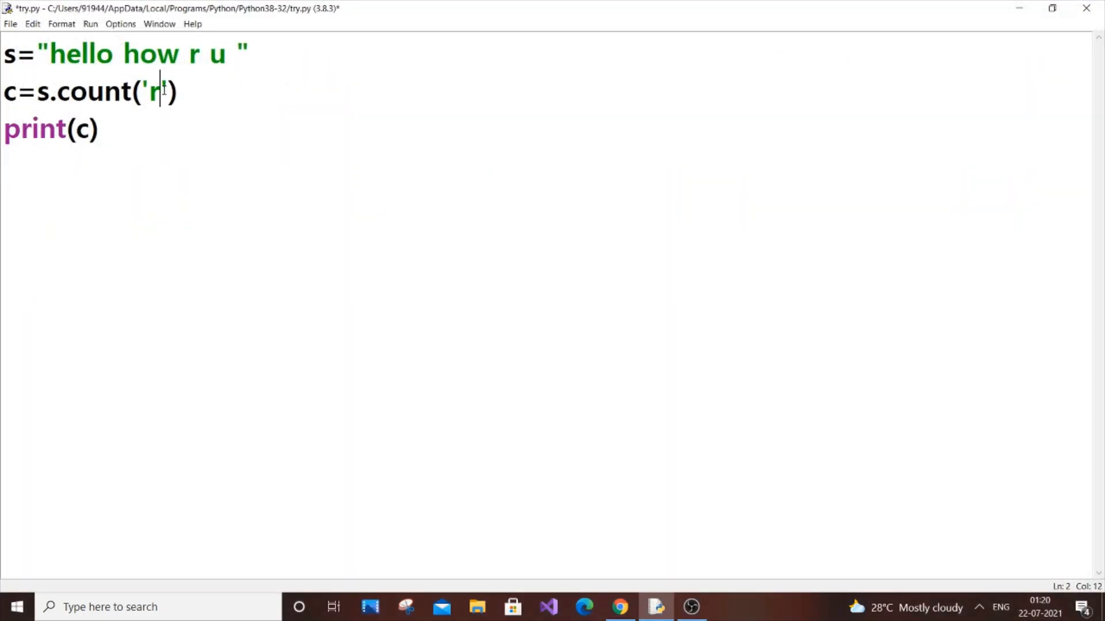
{"action": "left_click", "coordinate": [91, 24]}
{"action": "left_click", "coordinate": [117, 38]}
{"action": "left_click", "coordinate": [526, 358]}
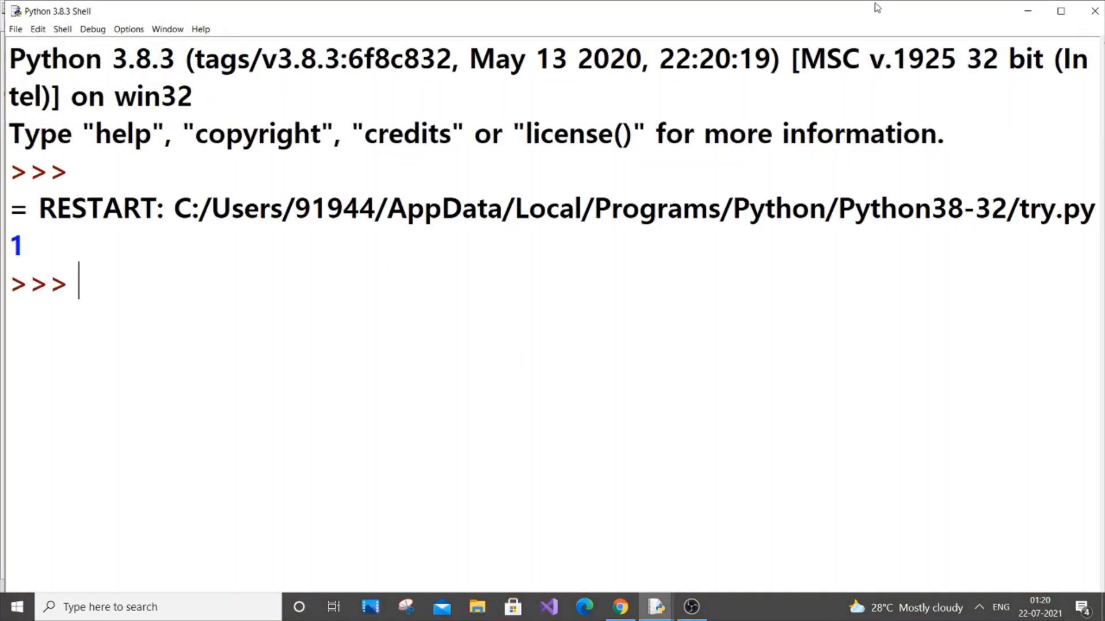
{"action": "left_click", "coordinate": [1095, 10]}
Select the count and print lines so only the string assignment will remain.
{"action": "left_click", "coordinate": [491, 118]}
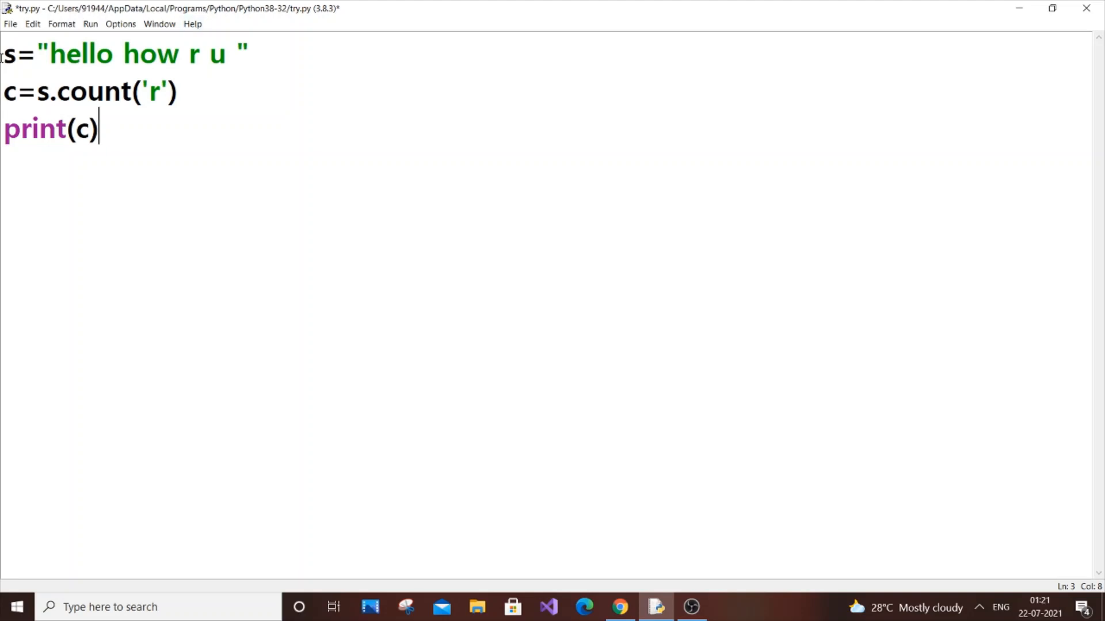
{"action": "left_click_drag", "start_coordinate": [112, 131], "coordinate": [4, 95]}
Delete the selected lines, define an empty dictionary c={} and erase the mistaken list line.
{"action": "key", "text": "BackSpace"}
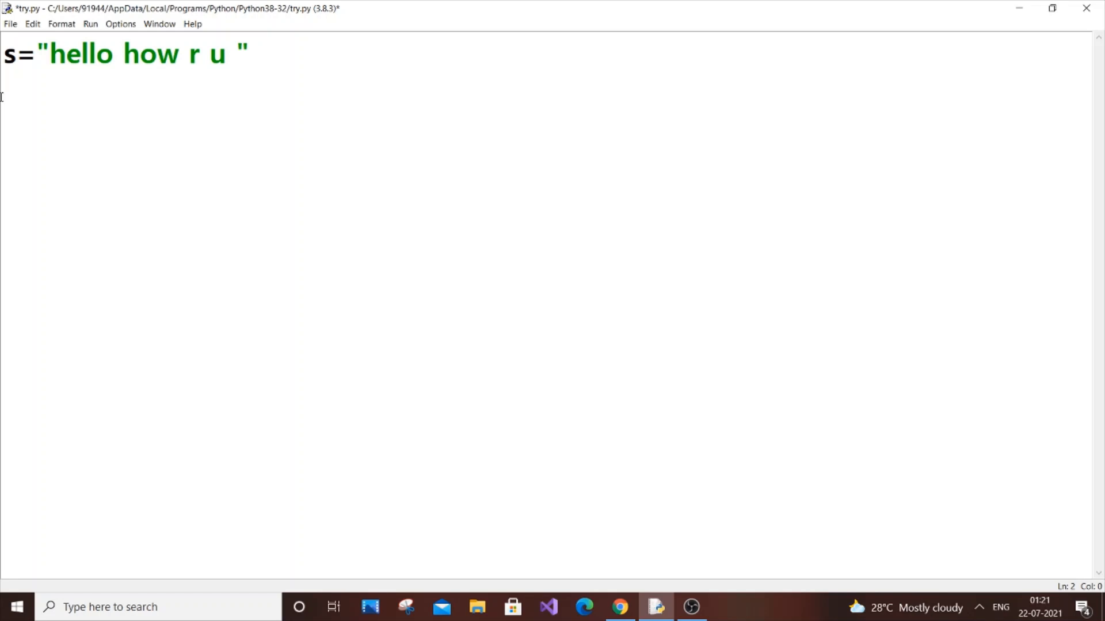
{"action": "type", "text": "c"}
{"action": "type", "text": "={"}
{"action": "type", "text": "}"}
{"action": "key", "text": "Return"}
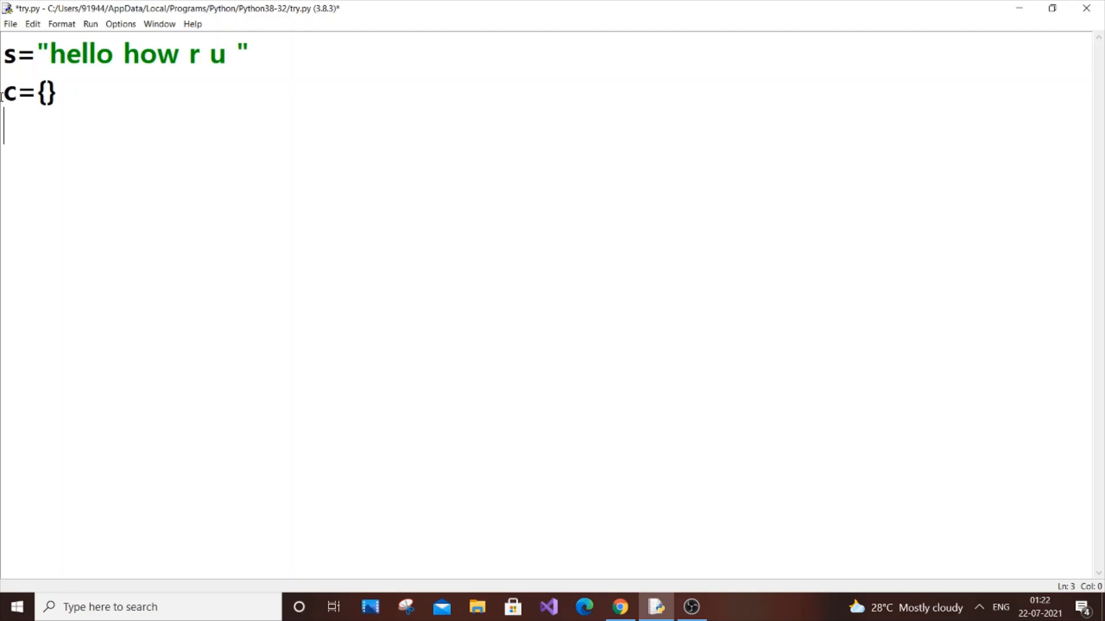
{"action": "type", "text": "c=[]"}
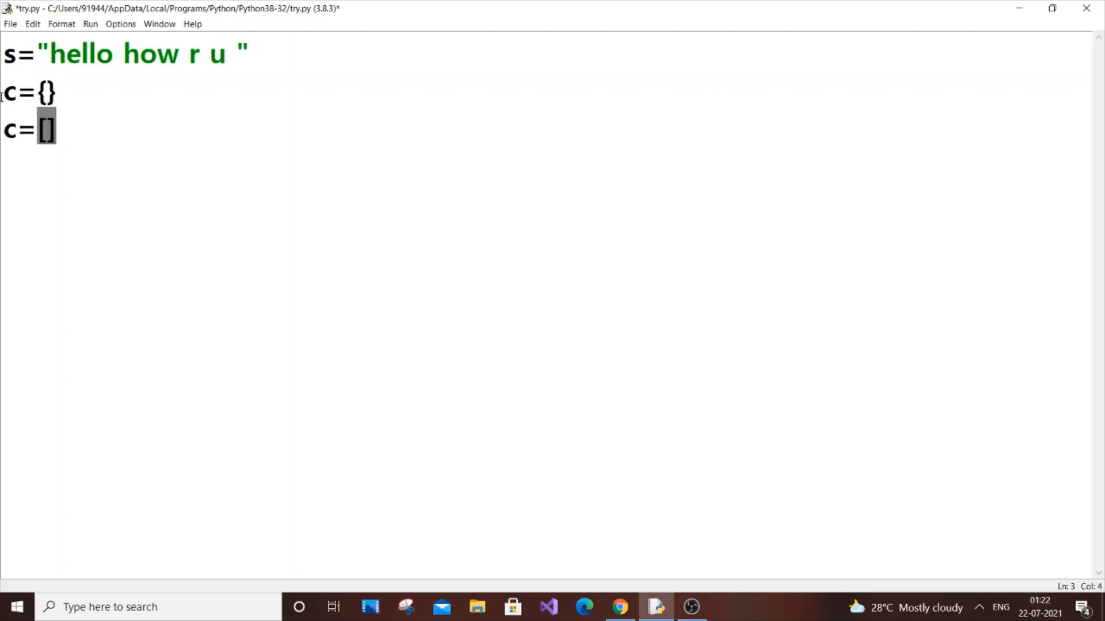
{"action": "key", "text": "BackSpace"}
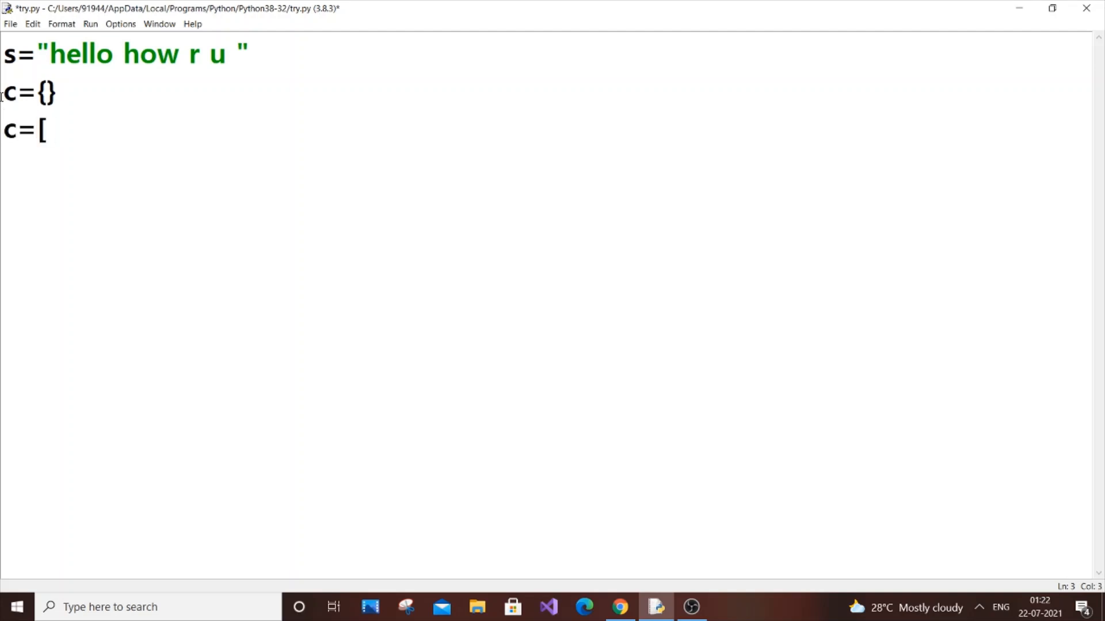
{"action": "key", "text": "BackSpace"}
{"action": "key", "text": "BackSpace"}
{"action": "key", "text": "BackSpace"}
{"action": "type", "text": "fo"}
{"action": "type", "text": "r i in"}
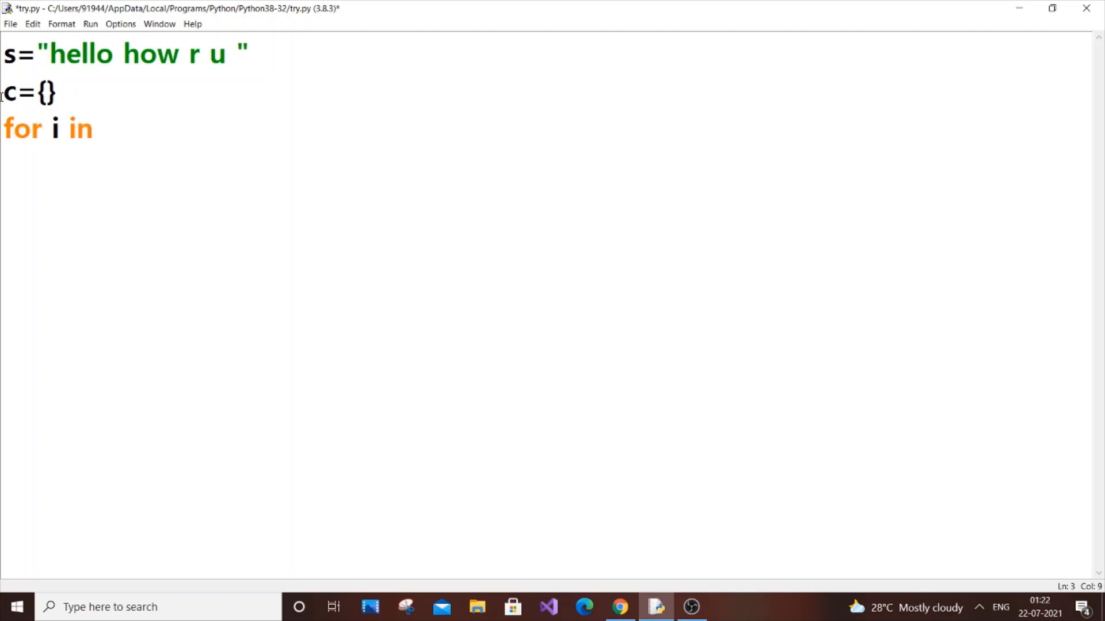
{"action": "type", "text": " s:"}
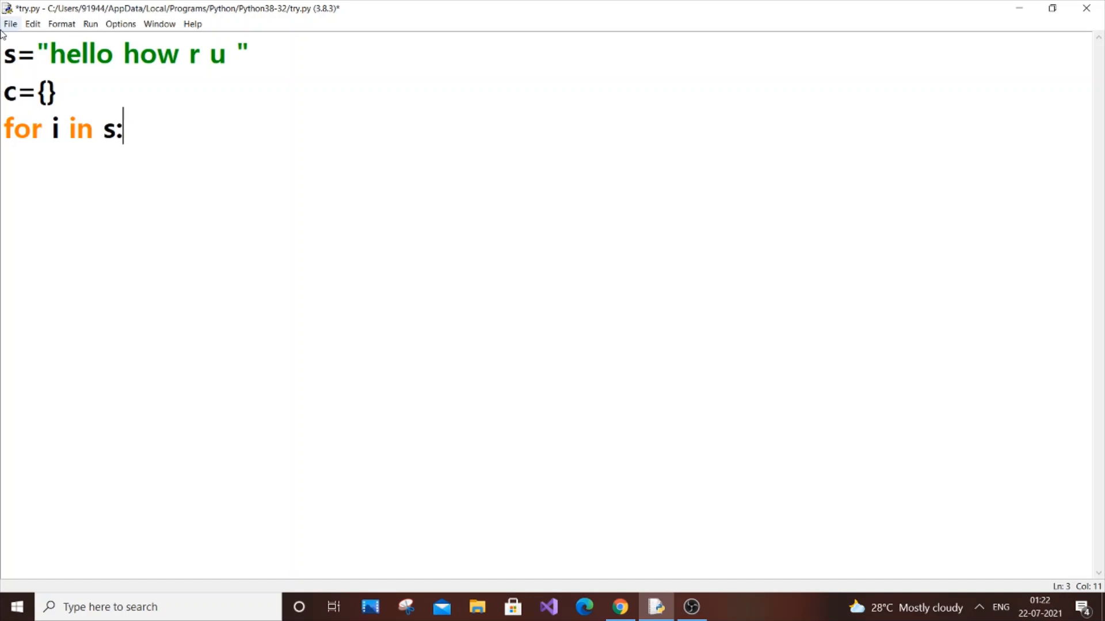
Write the loop header 'for i in s:' and trace i against the first letter of hello.
{"action": "left_click_drag", "start_coordinate": [52, 126], "coordinate": [69, 126]}
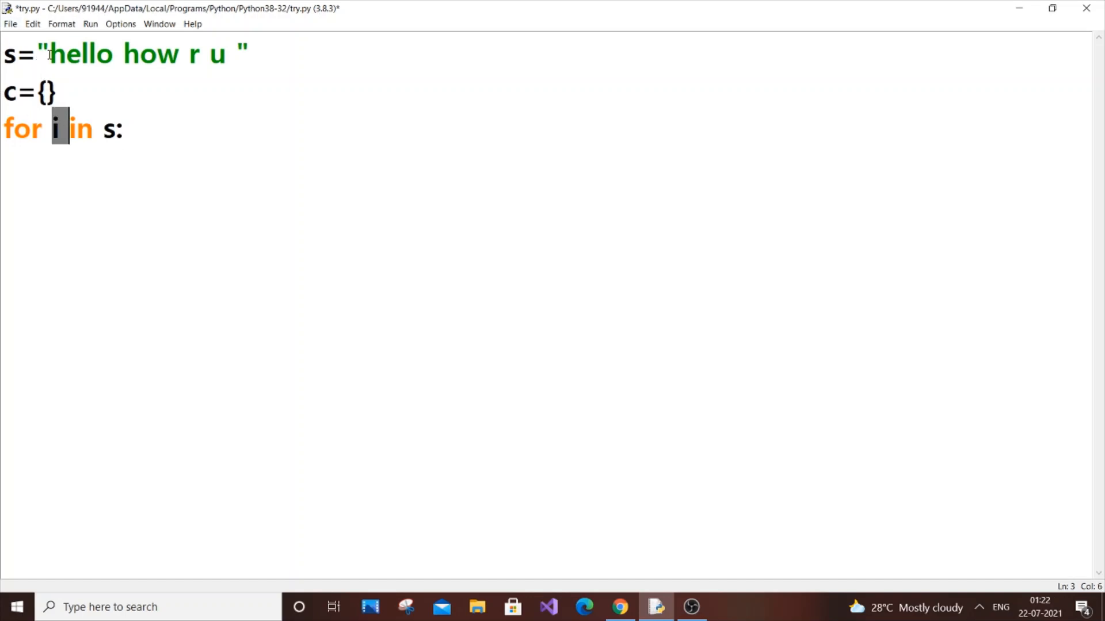
{"action": "mouse_move", "coordinate": [49, 53]}
{"action": "left_mouse_down"}
{"action": "mouse_move", "coordinate": [89, 53]}
{"action": "mouse_move", "coordinate": [66, 54]}
{"action": "left_mouse_up"}
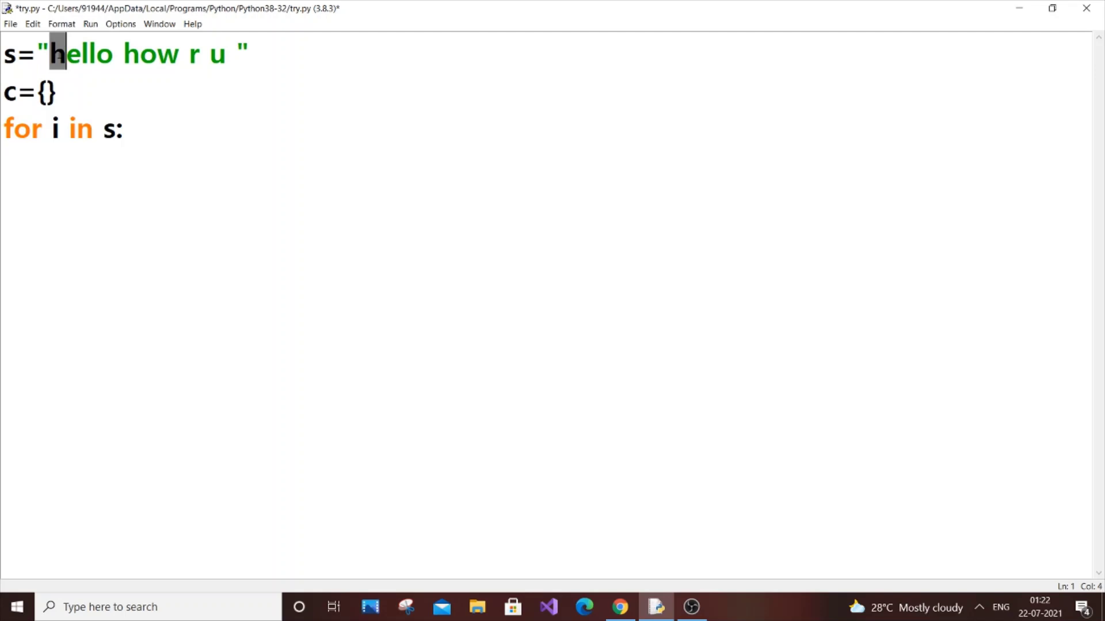
{"action": "left_click", "coordinate": [145, 132]}
{"action": "key", "text": "Return"}
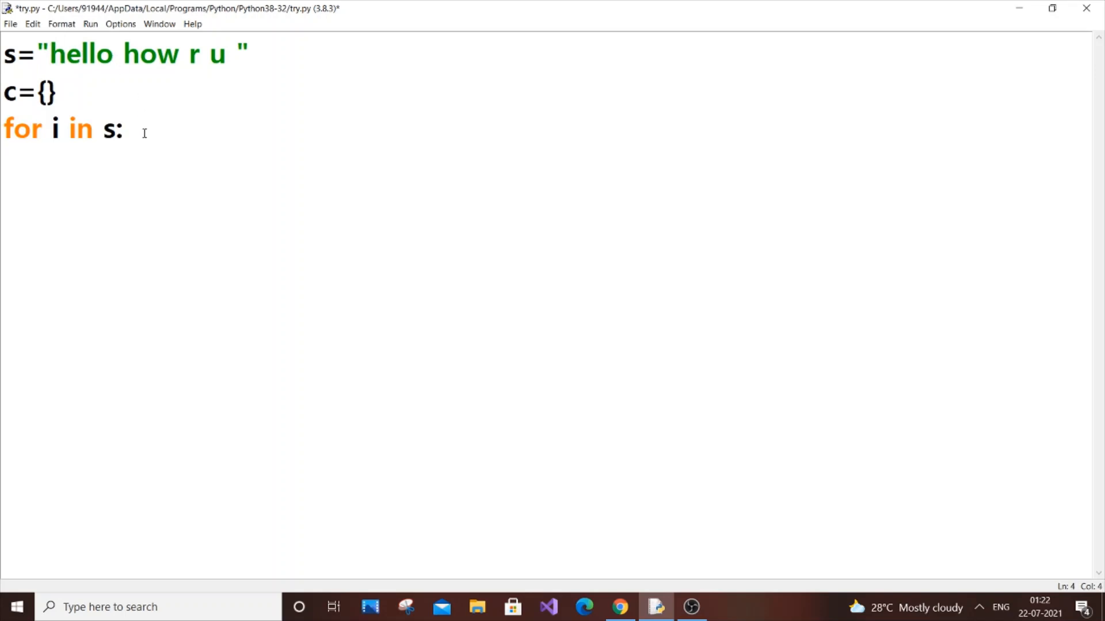
{"action": "type", "text": "if"}
{"action": "type", "text": " i in c"}
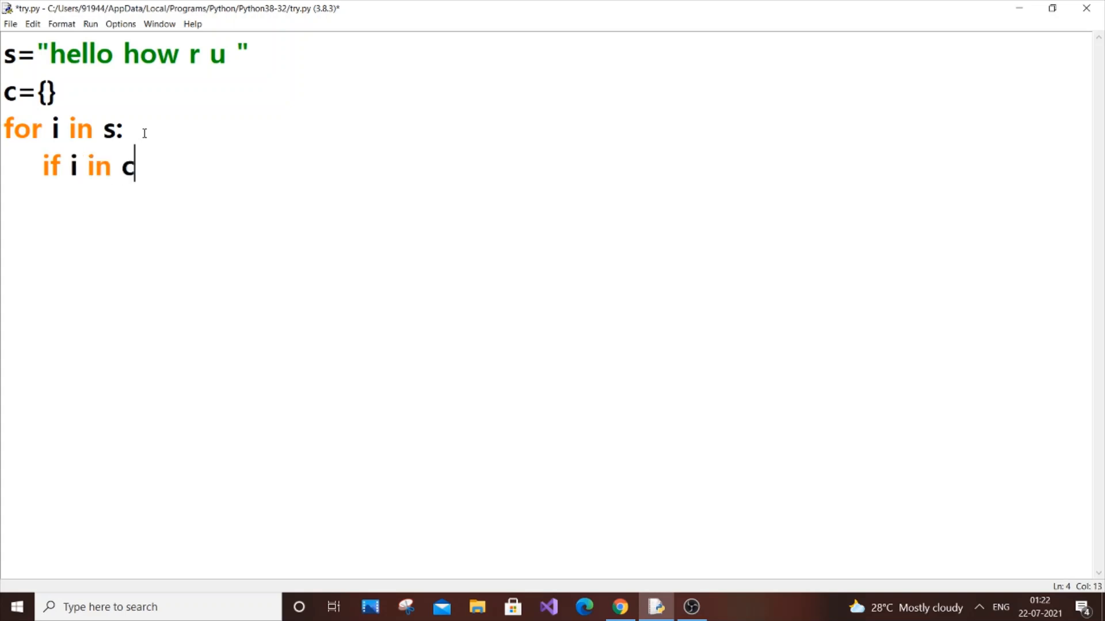
{"action": "type", "text": ":"}
Add 'if i in c:' referring to the empty dictionary, then 'else:' with c[i]=1 as its body.
{"action": "left_click", "coordinate": [75, 167]}
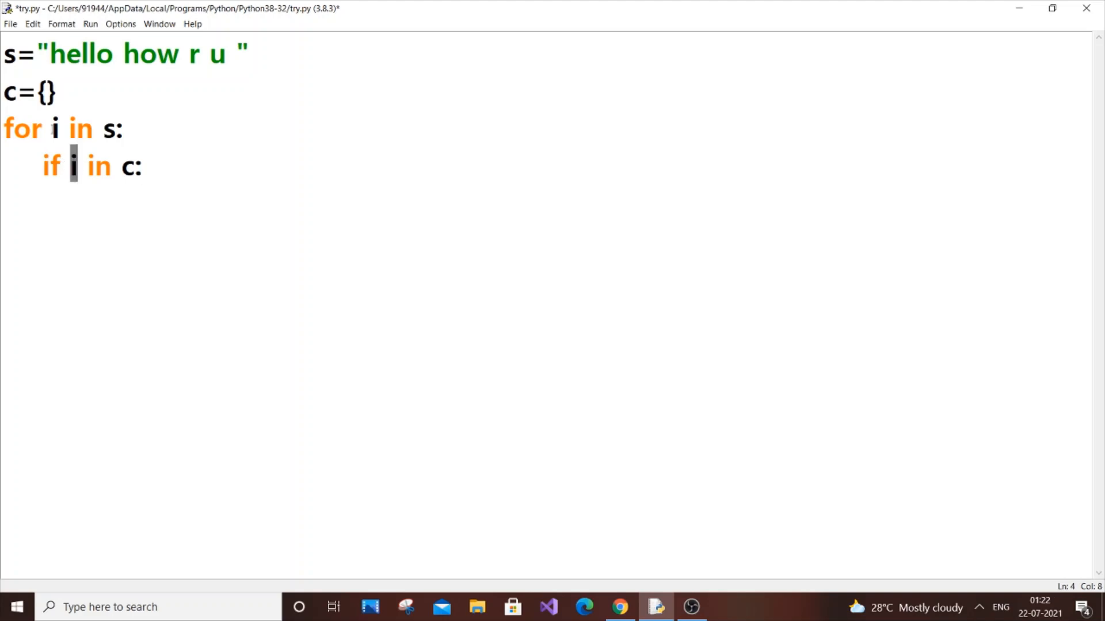
{"action": "left_click", "coordinate": [59, 95]}
{"action": "key", "text": "shift+Right"}
{"action": "left_click", "coordinate": [235, 172]}
{"action": "key", "text": "Return"}
{"action": "type", "text": "else"}
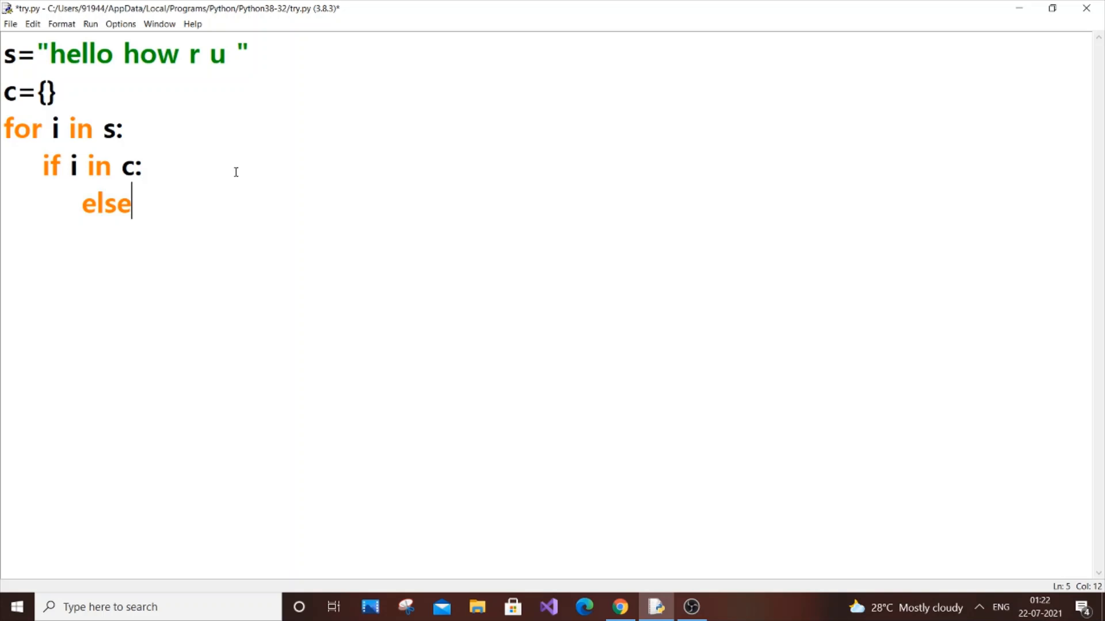
{"action": "type", "text": ":"}
{"action": "key", "text": "Return"}
{"action": "type", "text": "c["}
{"action": "type", "text": "i]=1"}
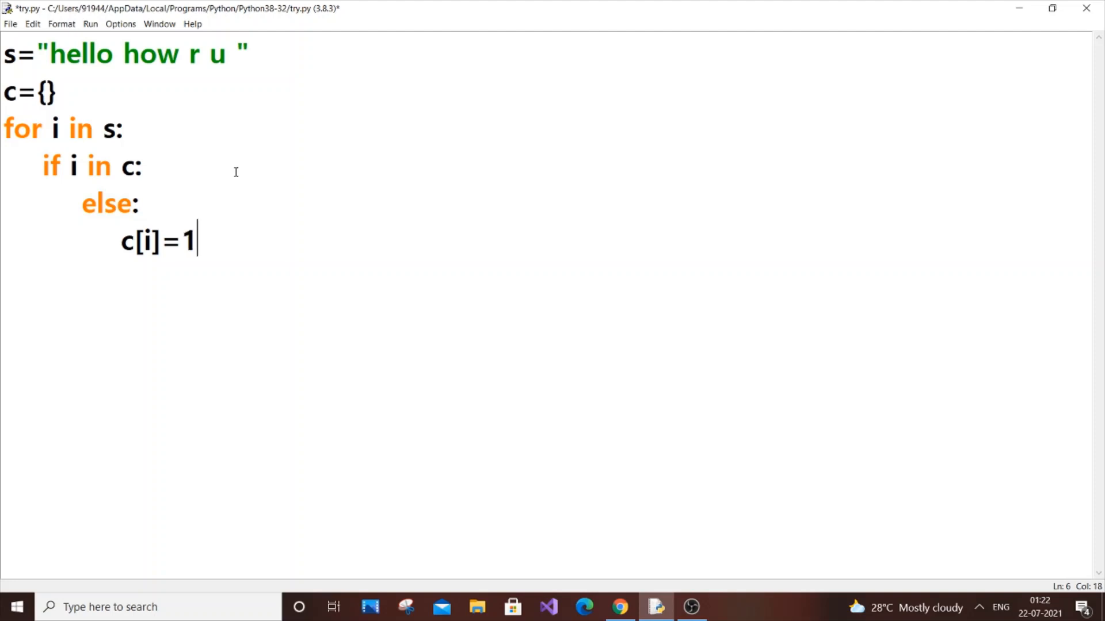
Insert a blank line in the if branch and highlight c={}, the loop header, h and the condition while explaining.
{"action": "left_click", "coordinate": [170, 172]}
{"action": "key", "text": "Return"}
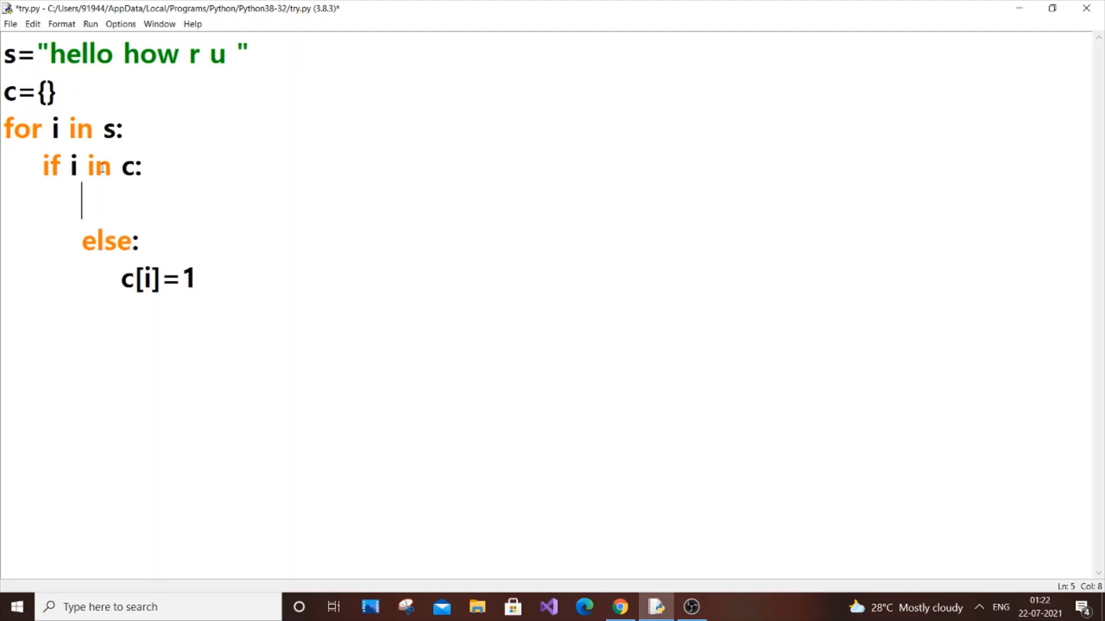
{"action": "left_click_drag", "start_coordinate": [83, 93], "coordinate": [5, 91]}
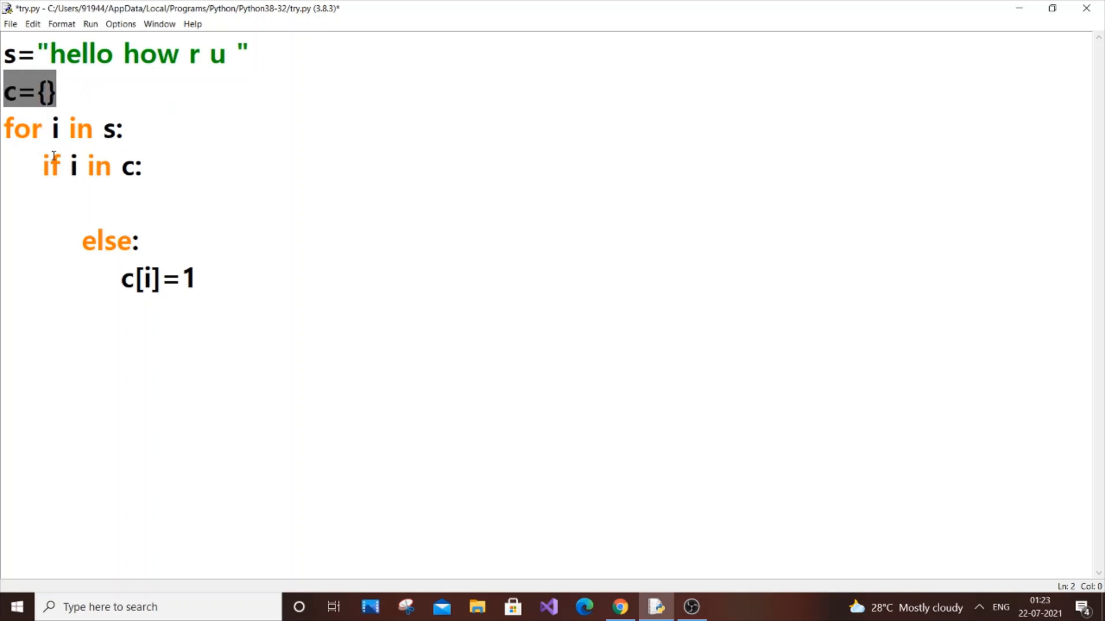
{"action": "left_click_drag", "start_coordinate": [128, 130], "coordinate": [32, 130]}
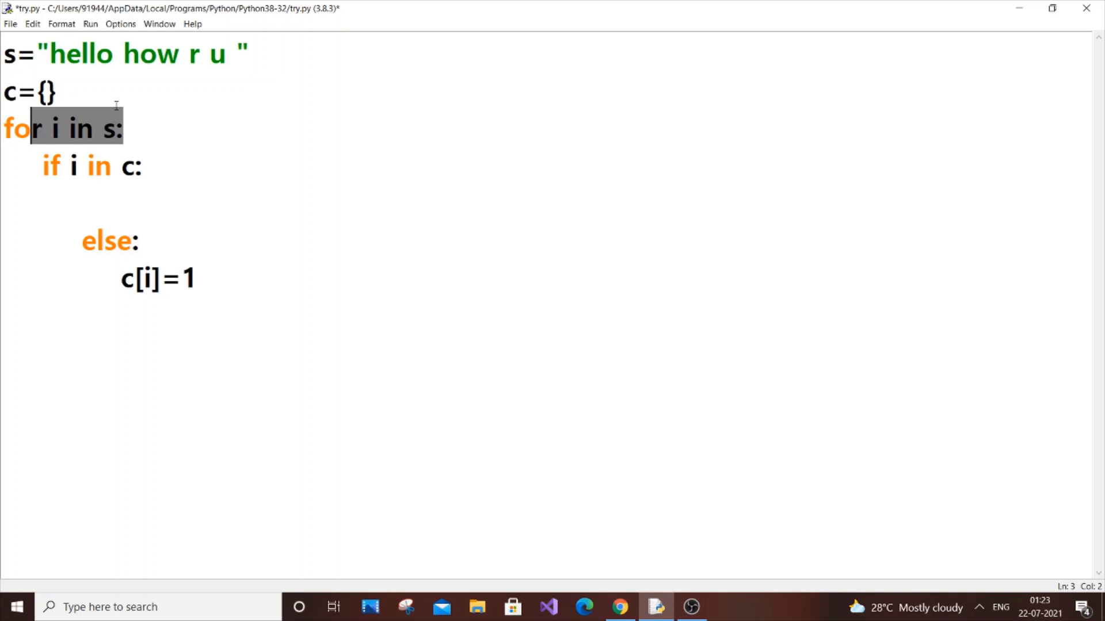
{"action": "left_click_drag", "start_coordinate": [50, 41], "coordinate": [66, 43]}
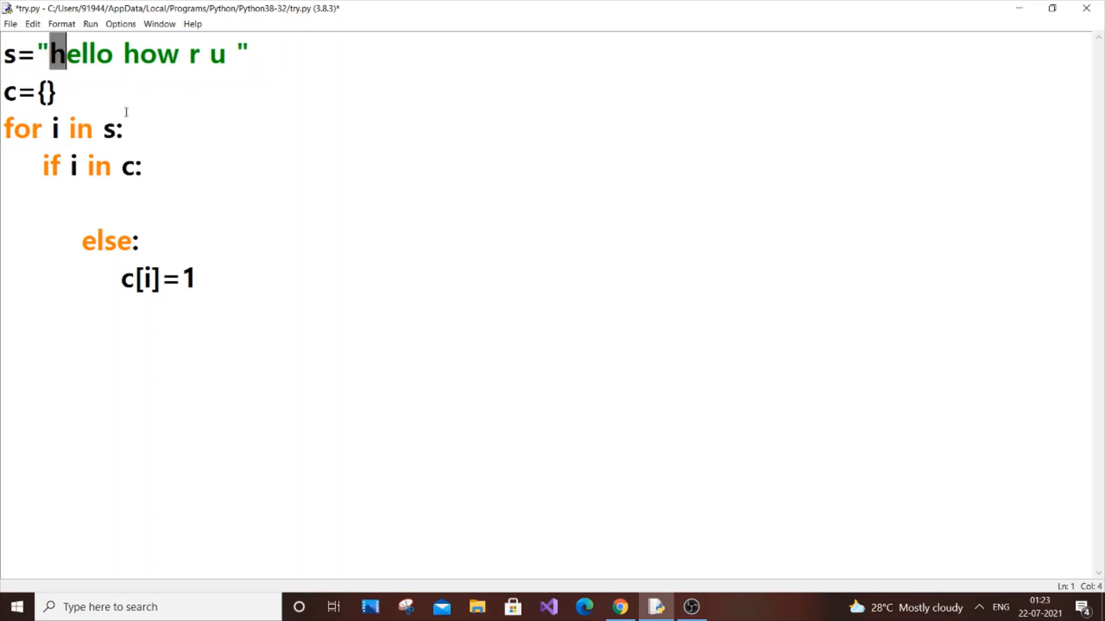
{"action": "left_click_drag", "start_coordinate": [42, 166], "coordinate": [141, 168]}
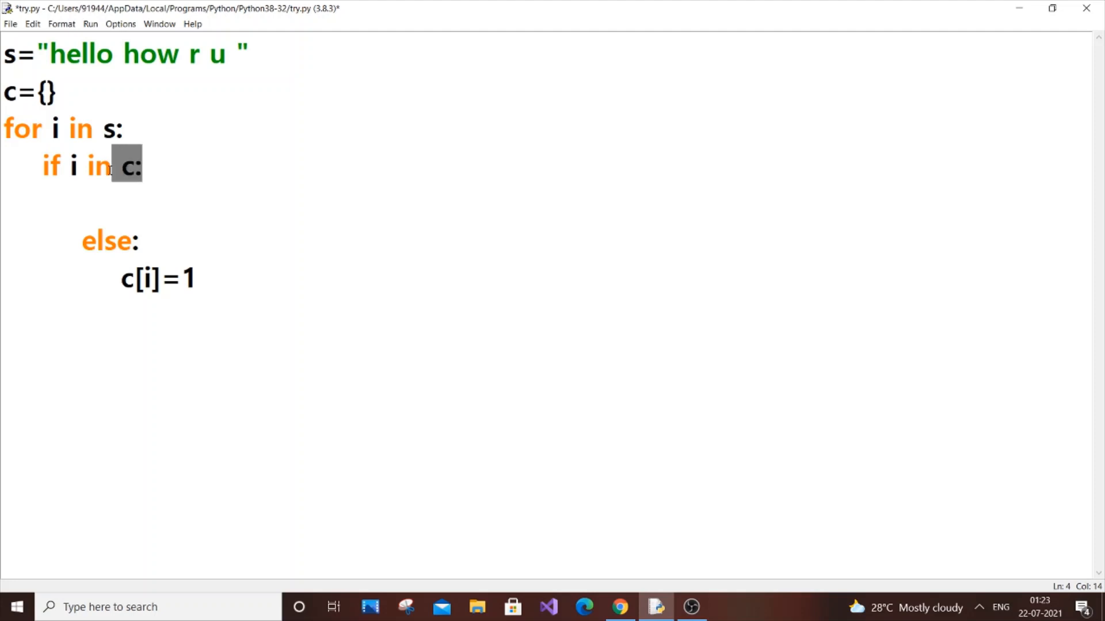
{"action": "left_click_drag", "start_coordinate": [142, 168], "coordinate": [49, 165]}
{"action": "left_click", "coordinate": [147, 174]}
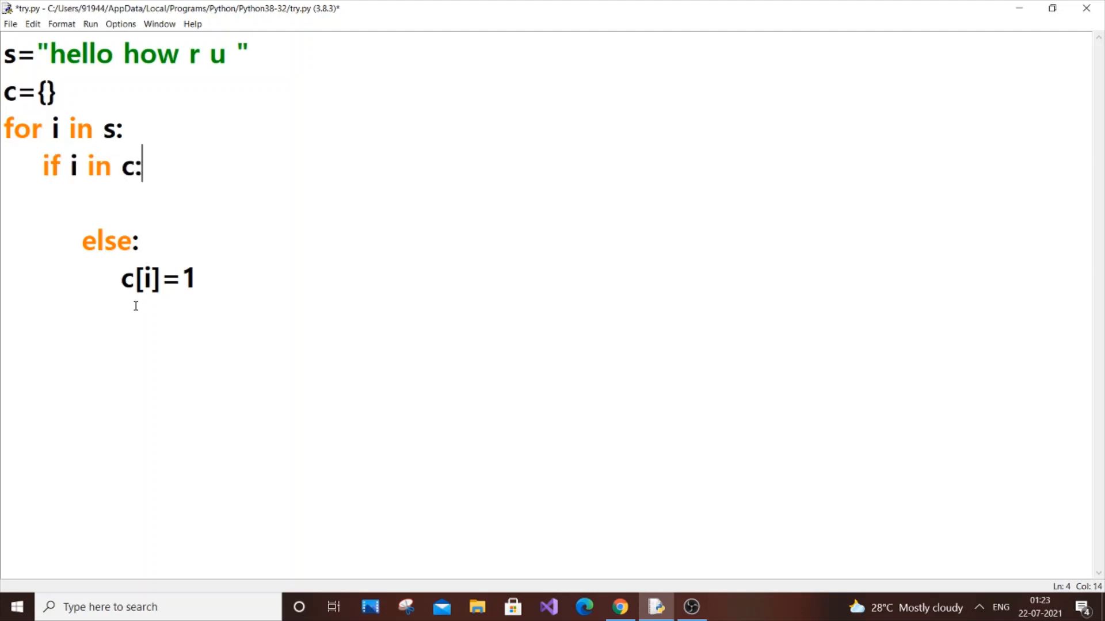
Highlight c[i] and the value 1 in the else assignment, then open an indented line inside the if block.
{"action": "left_click_drag", "start_coordinate": [122, 281], "coordinate": [158, 280]}
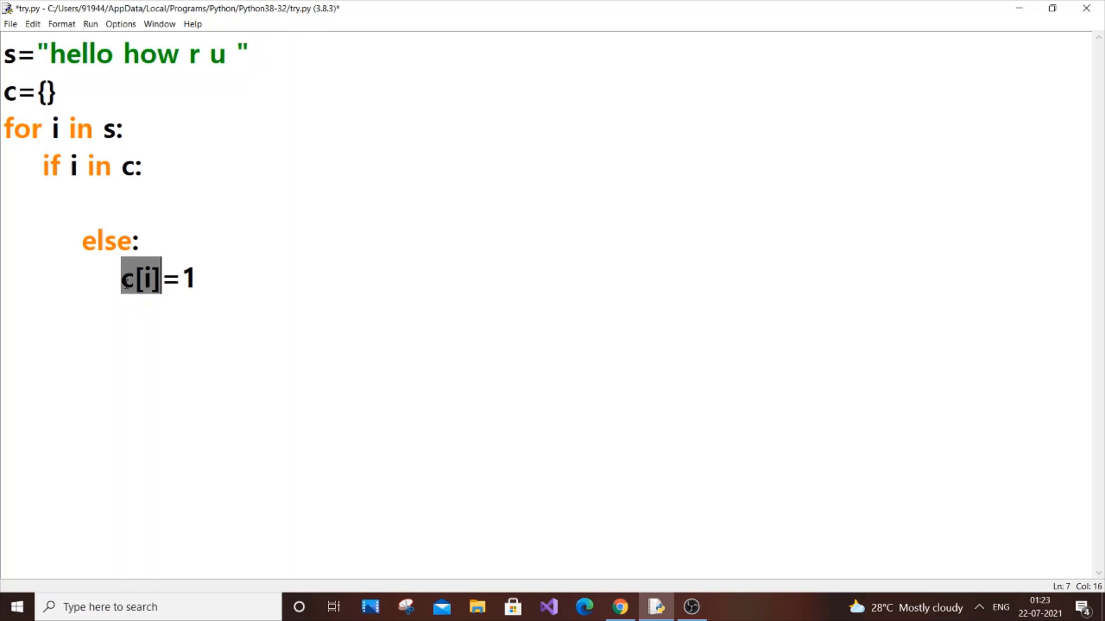
{"action": "double_click", "coordinate": [147, 278]}
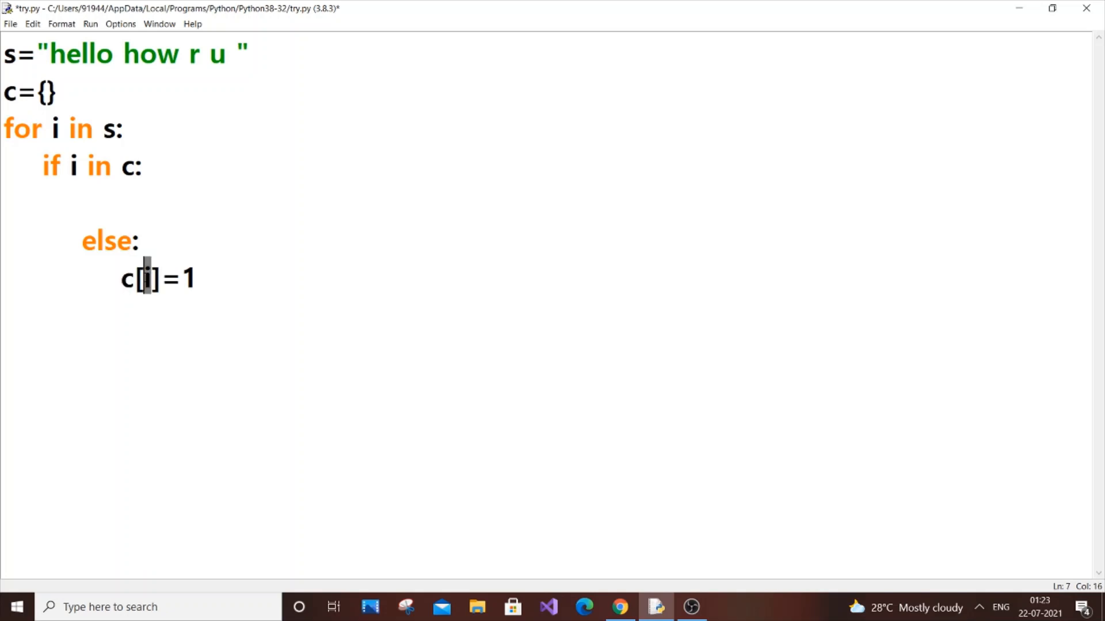
{"action": "double_click", "coordinate": [197, 278]}
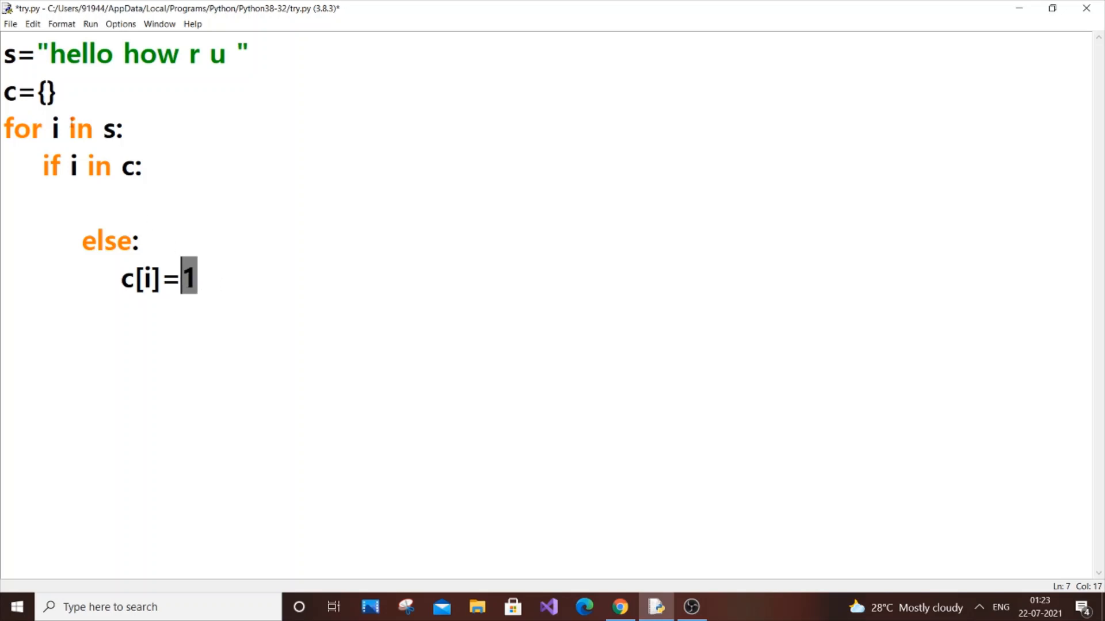
{"action": "left_click", "coordinate": [141, 259]}
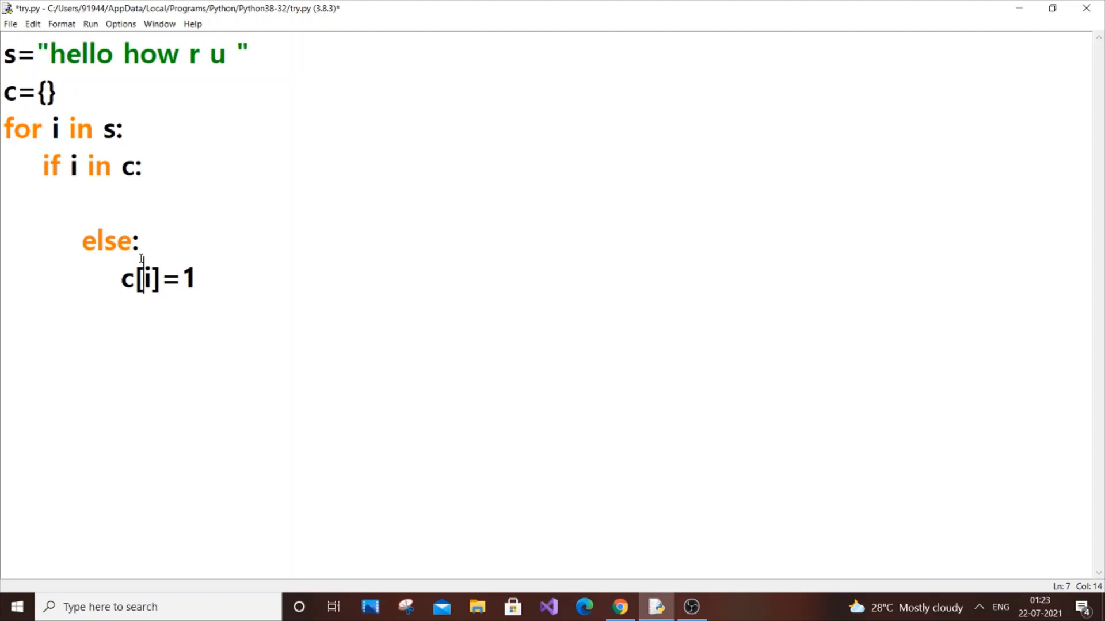
{"action": "left_click", "coordinate": [163, 164]}
{"action": "key", "text": "Return"}
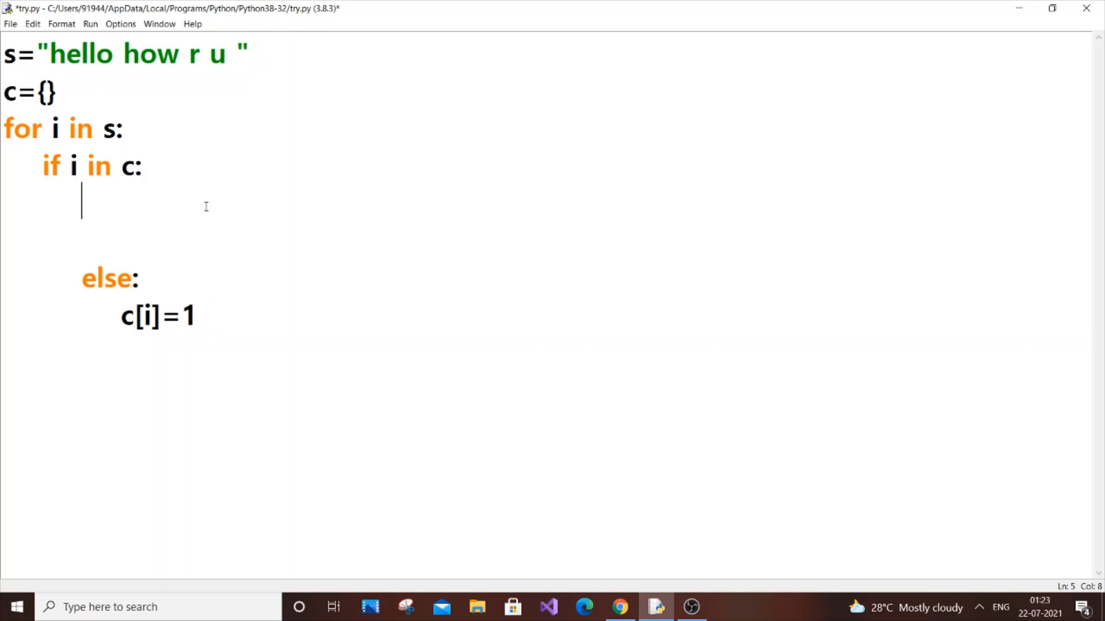
{"action": "type", "text": "c"}
{"action": "type", "text": "[i]="}
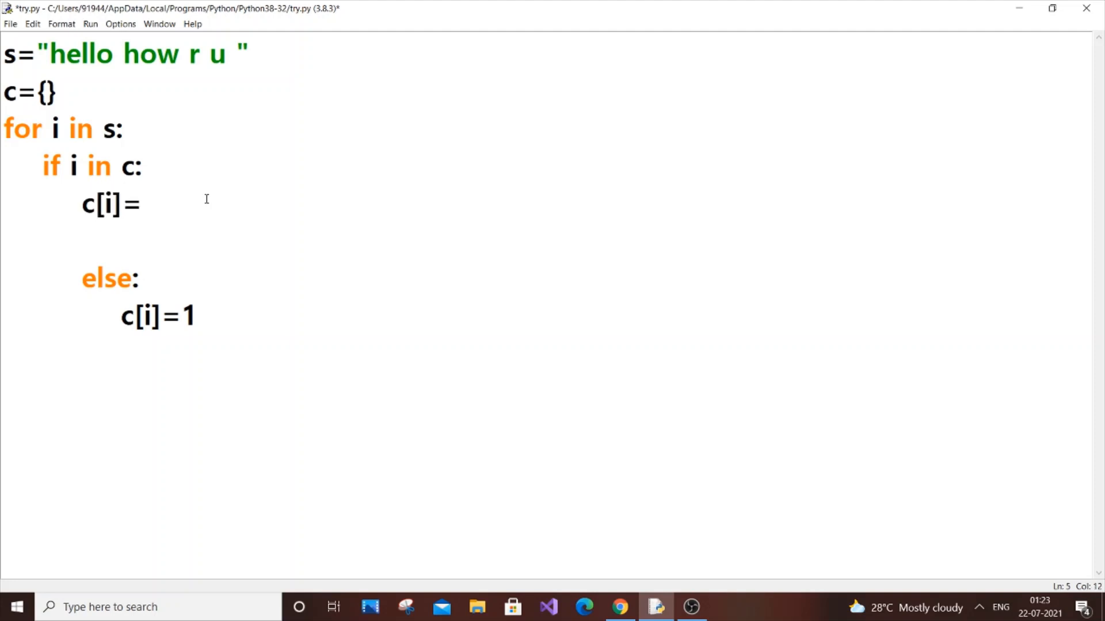
{"action": "type", "text": "c[i]"}
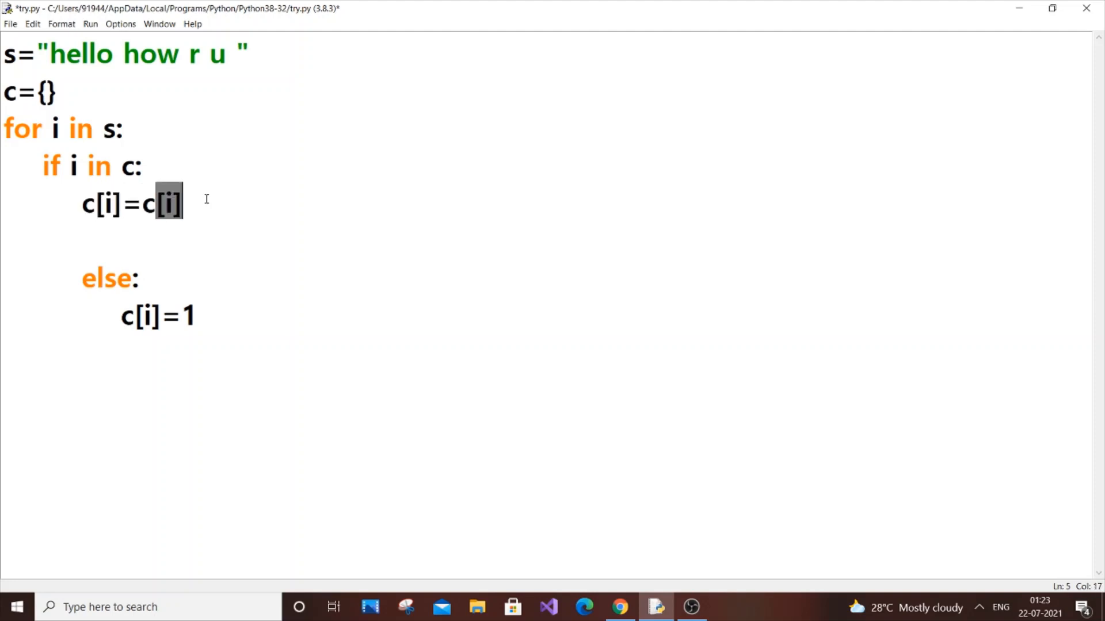
{"action": "type", "text": "+1"}
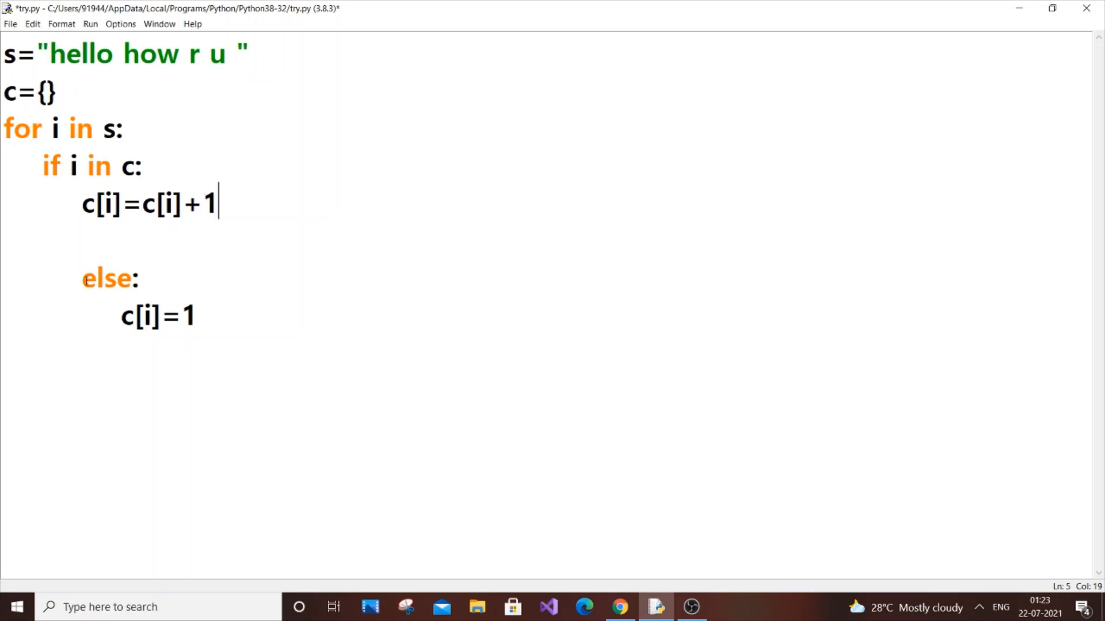
Increment c[i] by 1 in the if branch, realign else with if and add print(c) after the loop.
{"action": "left_click", "coordinate": [80, 276]}
{"action": "key", "text": "BackSpace"}
{"action": "key", "text": "BackSpace"}
{"action": "key", "text": "BackSpace"}
{"action": "key", "text": "BackSpace"}
{"action": "key", "text": "BackSpace"}
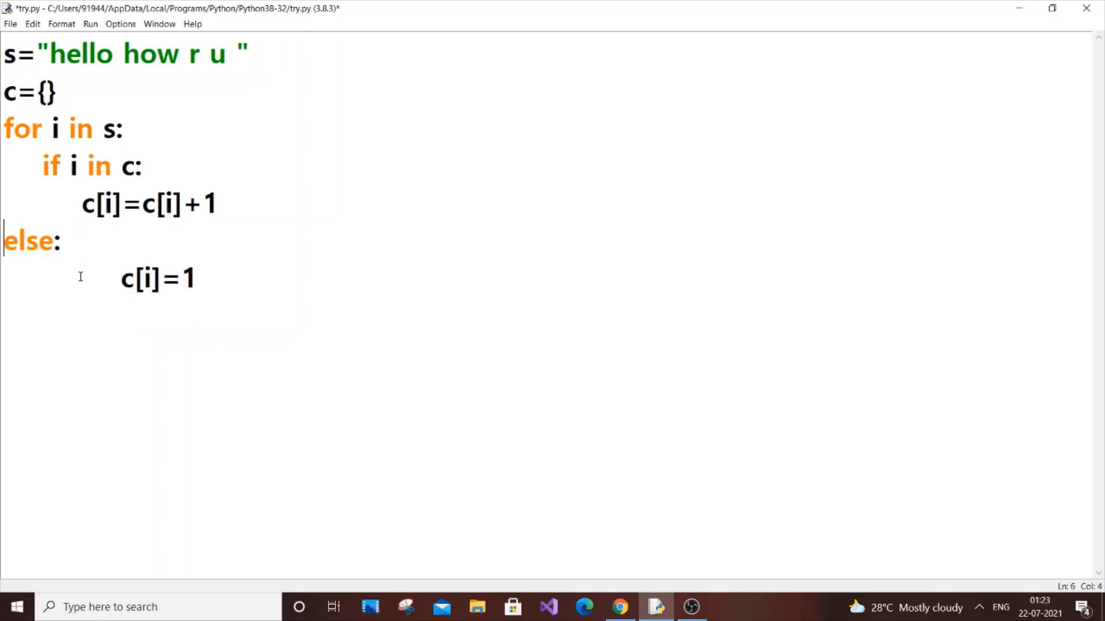
{"action": "key", "text": "BackSpace"}
{"action": "key", "text": "Return"}
{"action": "key", "text": "BackSpace"}
{"action": "left_click", "coordinate": [208, 272]}
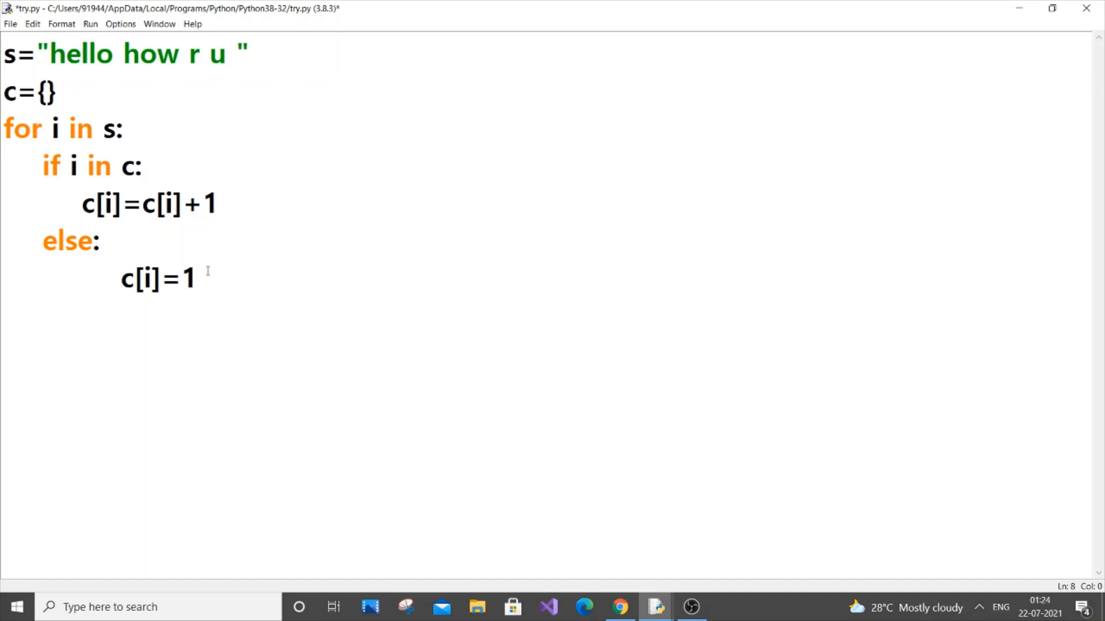
{"action": "key", "text": "Return"}
{"action": "key", "text": "BackSpace"}
{"action": "key", "text": "BackSpace"}
{"action": "key", "text": "BackSpace"}
{"action": "type", "text": "print(c"}
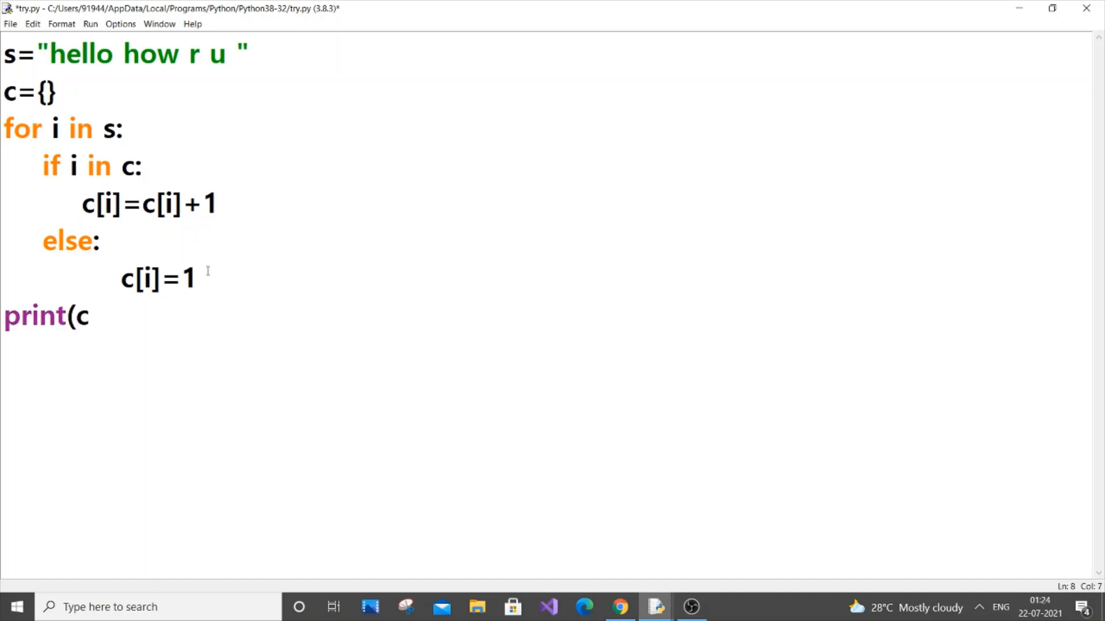
{"action": "type", "text": ")"}
Run the module, saving try.py, to print the character-count dictionary.
{"action": "left_click", "coordinate": [91, 25]}
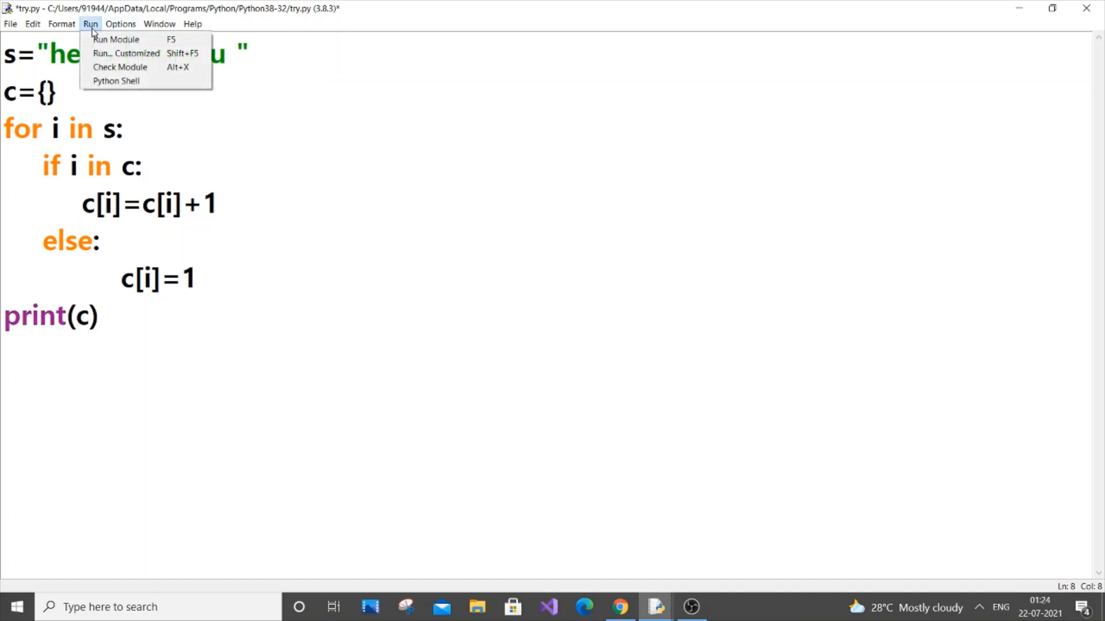
{"action": "left_click", "coordinate": [96, 39]}
{"action": "left_click", "coordinate": [530, 357]}
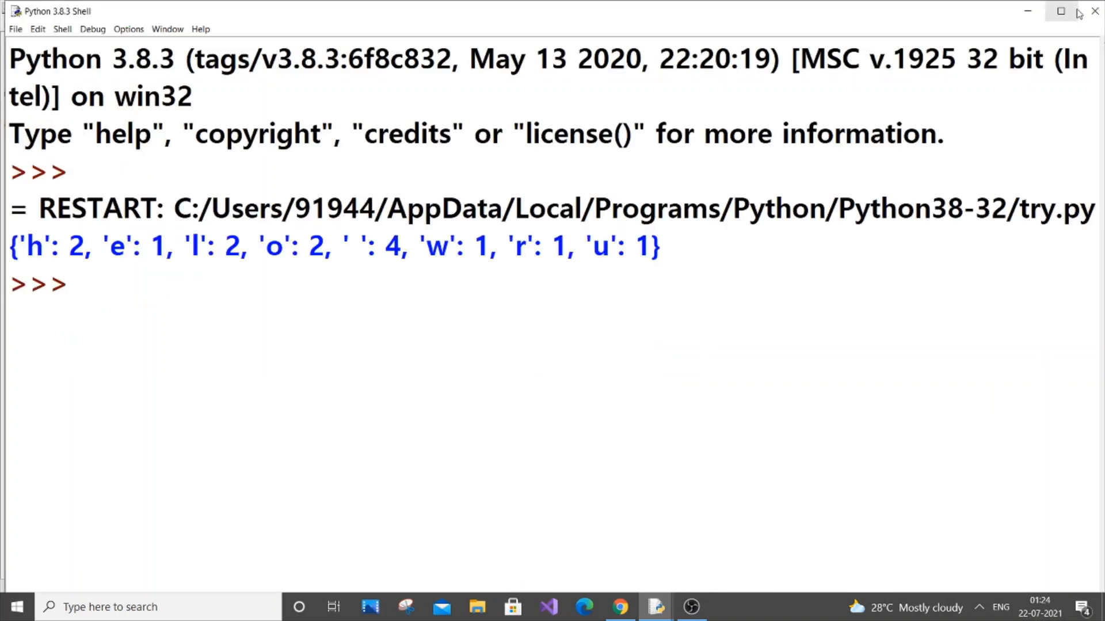
Rearrange the shell window beside the code and highlight the count 2 for the letter l.
{"action": "left_click", "coordinate": [1061, 11]}
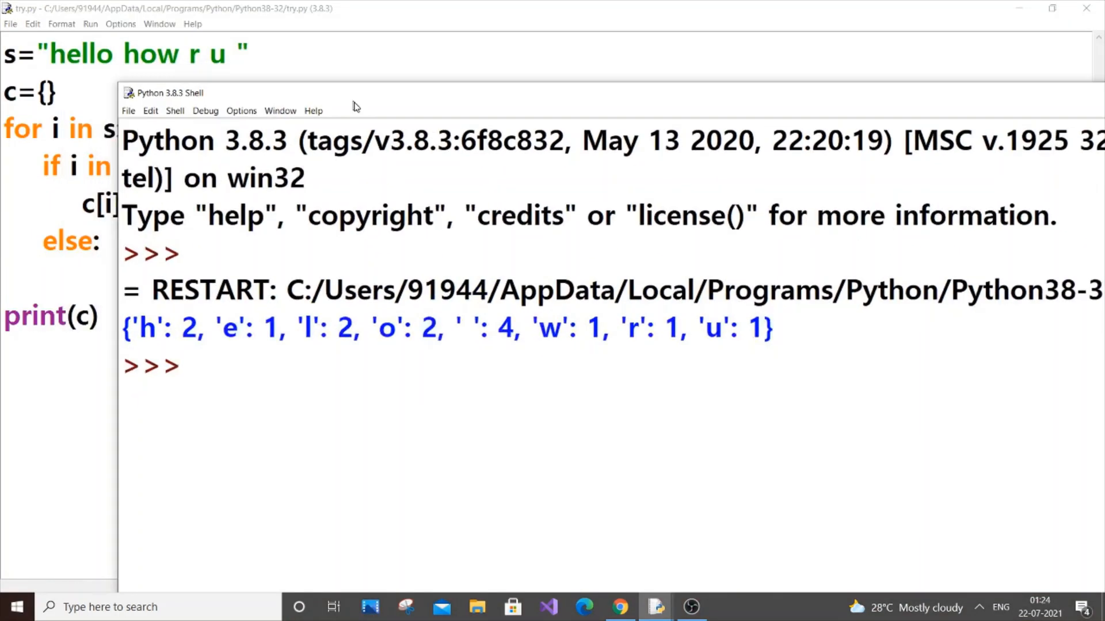
{"action": "left_click_drag", "start_coordinate": [233, 19], "coordinate": [259, 153]}
{"action": "left_click_drag", "start_coordinate": [100, 389], "coordinate": [280, 389]}
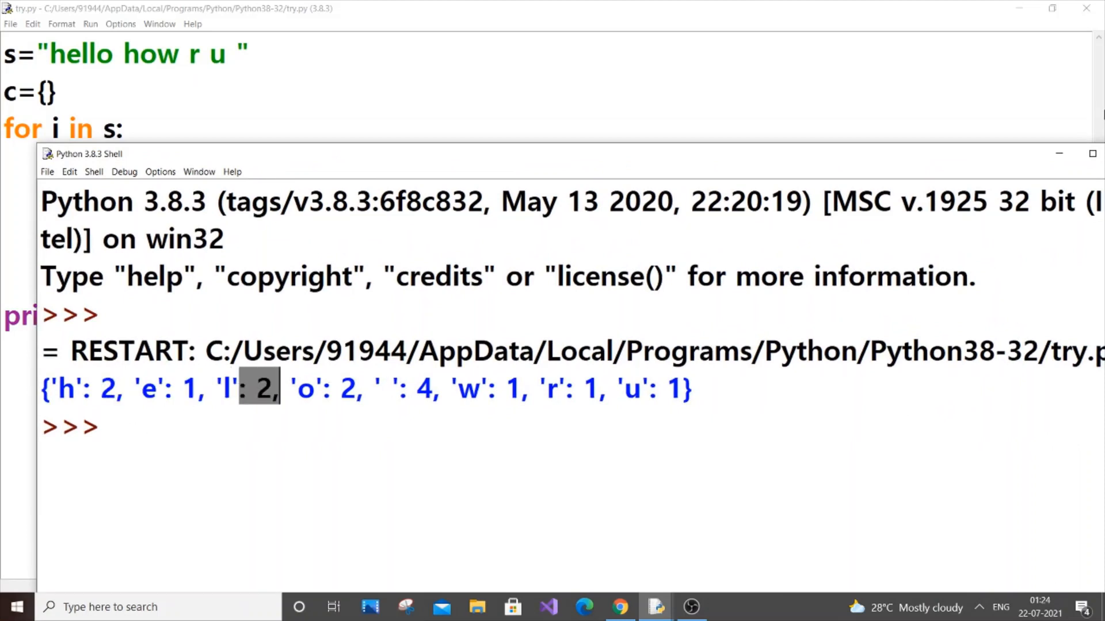
{"action": "left_click_drag", "start_coordinate": [959, 156], "coordinate": [841, 153]}
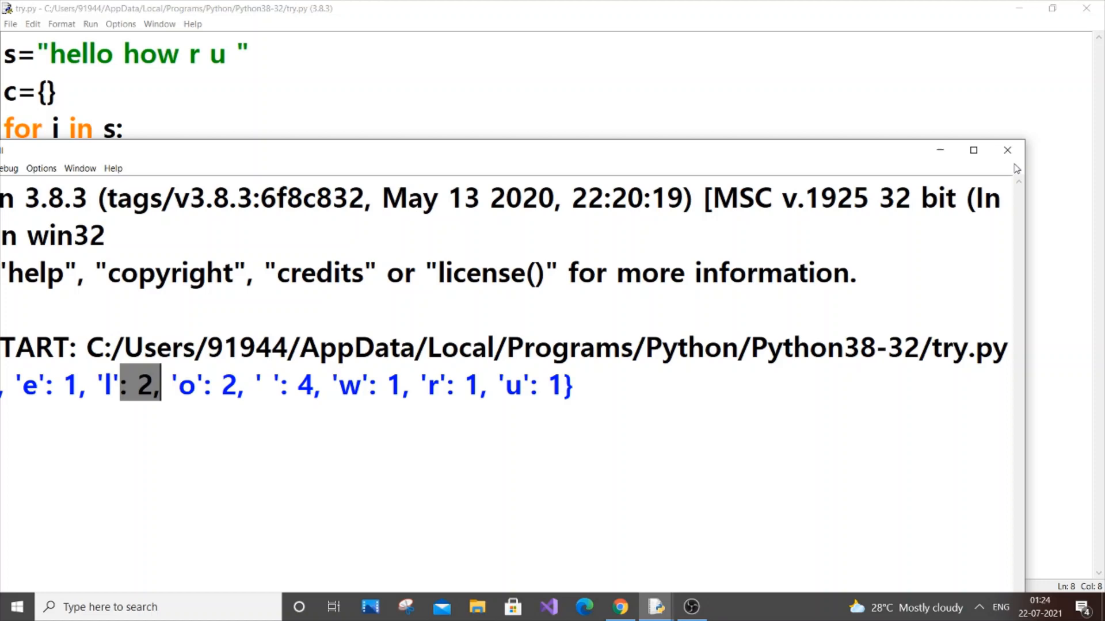
Close the shell and add # markers after the for and if lines, fixing a mistyped 3.
{"action": "left_click", "coordinate": [1007, 150]}
{"action": "left_click", "coordinate": [304, 128]}
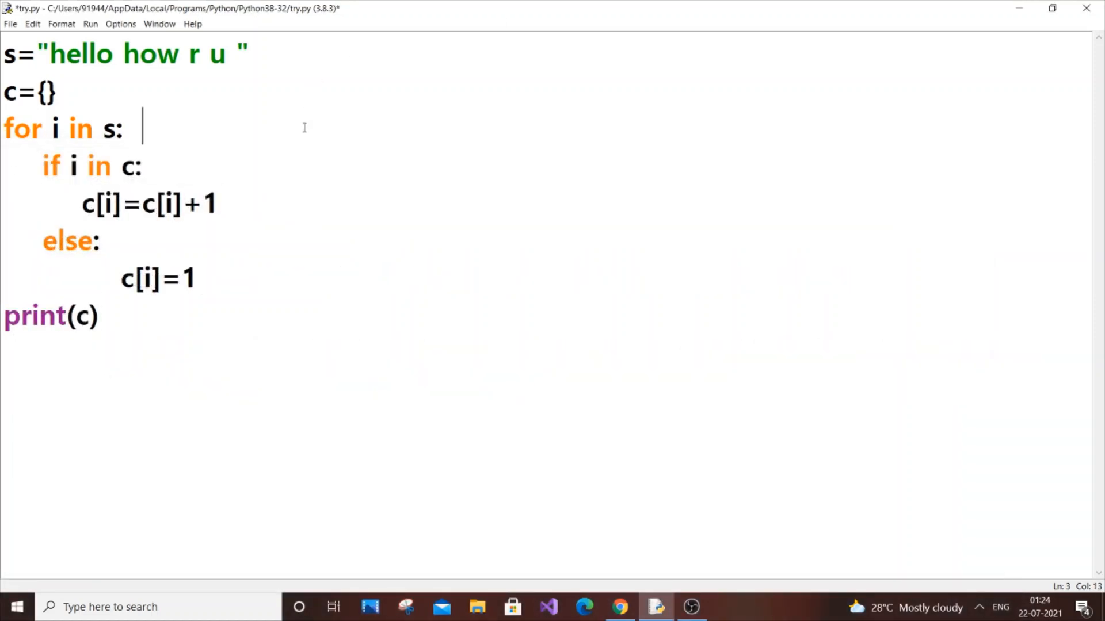
{"action": "type", "text": "#"}
{"action": "key", "text": "Down"}
{"action": "type", "text": "3"}
{"action": "key", "text": "BackSpace"}
{"action": "type", "text": "#"}
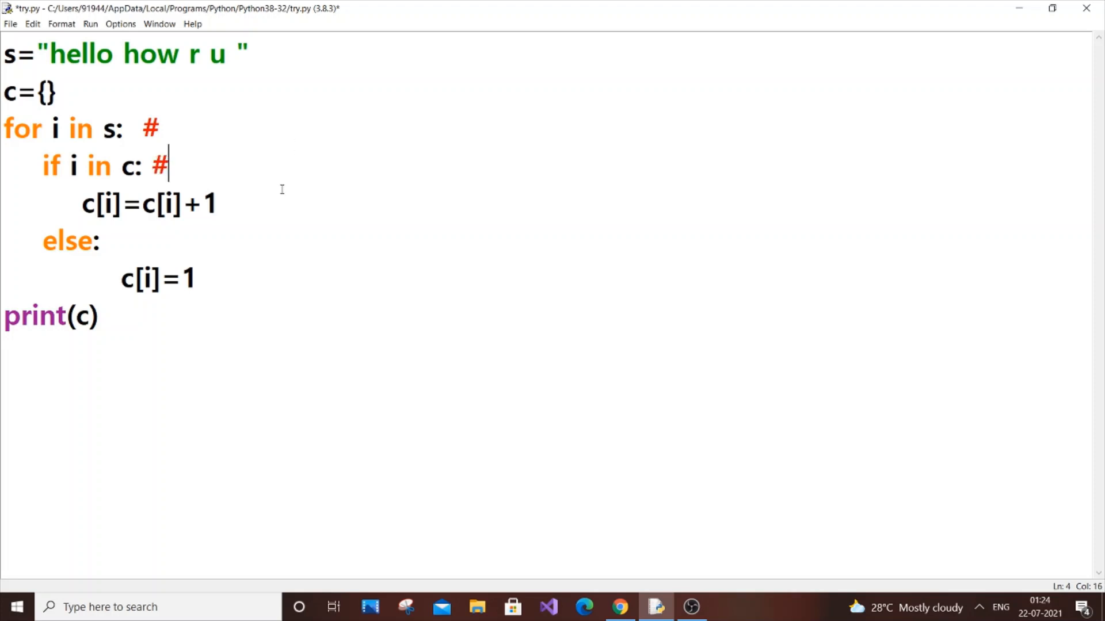
Add # markers at the end of the c[i]=c[i]+1 and c[i]=1 lines.
{"action": "key", "text": "Down"}
{"action": "key", "text": "End"}
{"action": "type", "text": "#"}
{"action": "key", "text": "Down"}
{"action": "key", "text": "Down"}
{"action": "key", "text": "End"}
{"action": "type", "text": "#"}
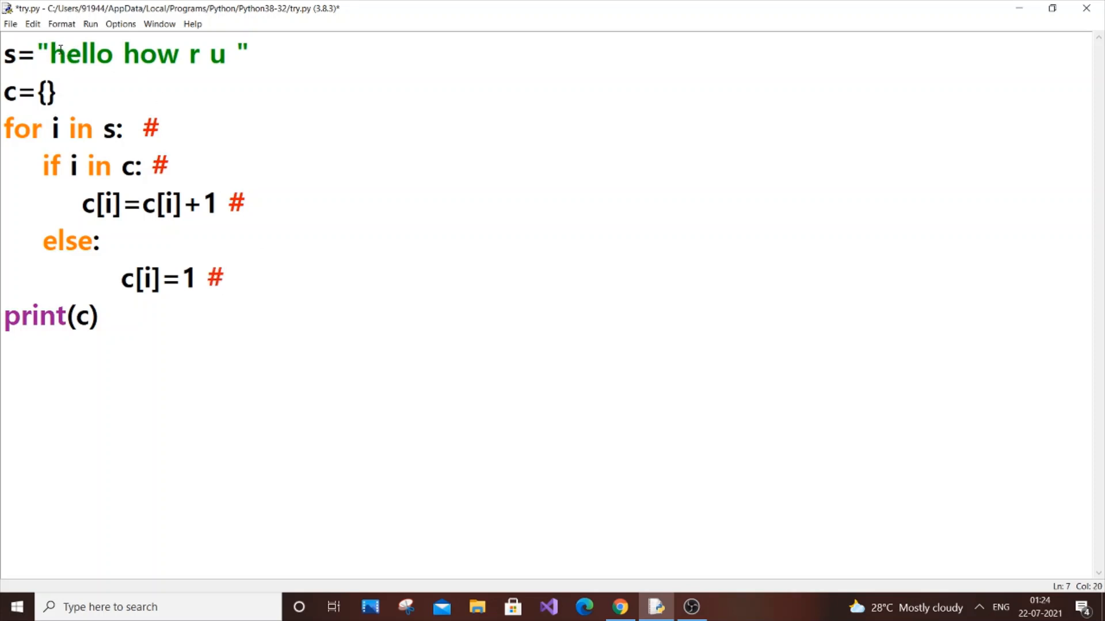
Trace the dictionary as {h:1,e:1,l:1, in the comment after c[i]=1.
{"action": "left_click_drag", "start_coordinate": [37, 54], "coordinate": [50, 54]}
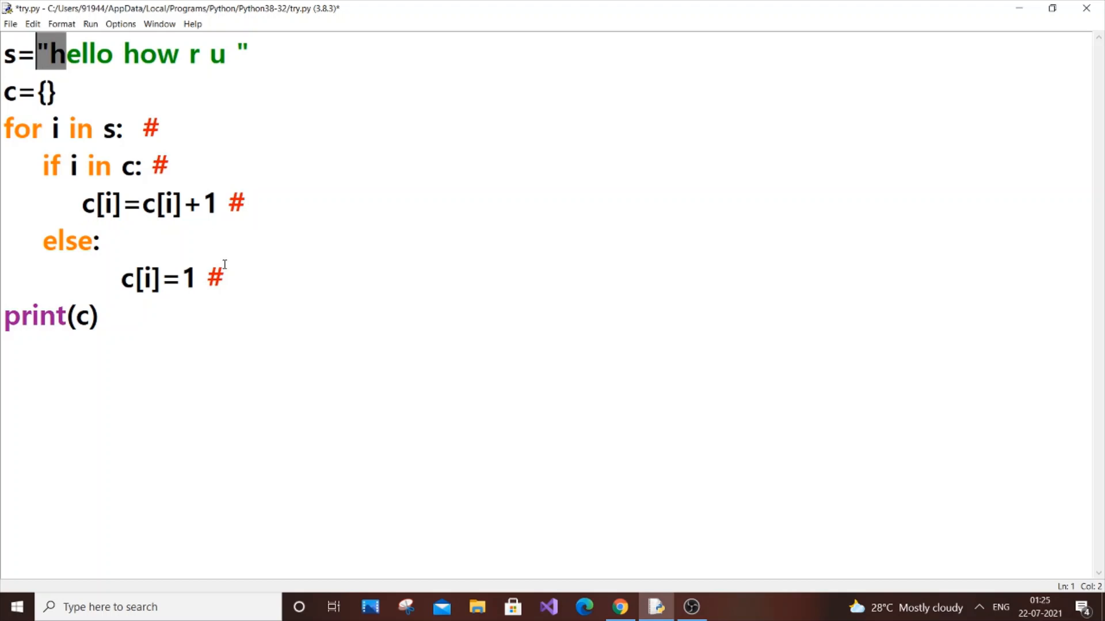
{"action": "left_click", "coordinate": [263, 275]}
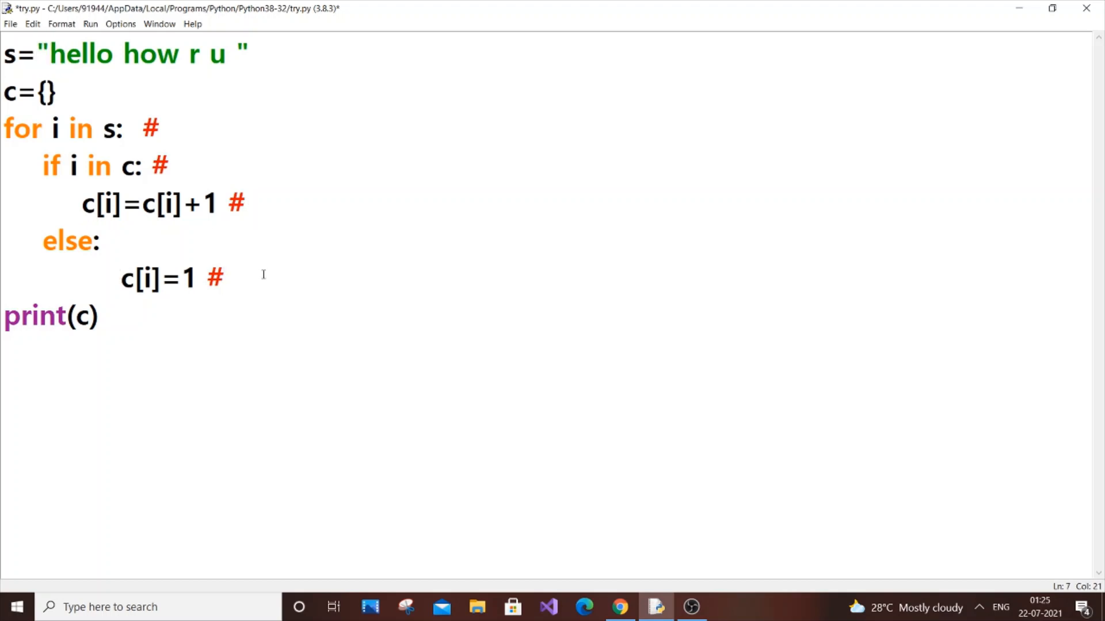
{"action": "type", "text": "{"}
{"action": "type", "text": "h"}
{"action": "type", "text": ":1"}
{"action": "type", "text": ","}
{"action": "type", "text": "e:"}
{"action": "type", "text": "1,"}
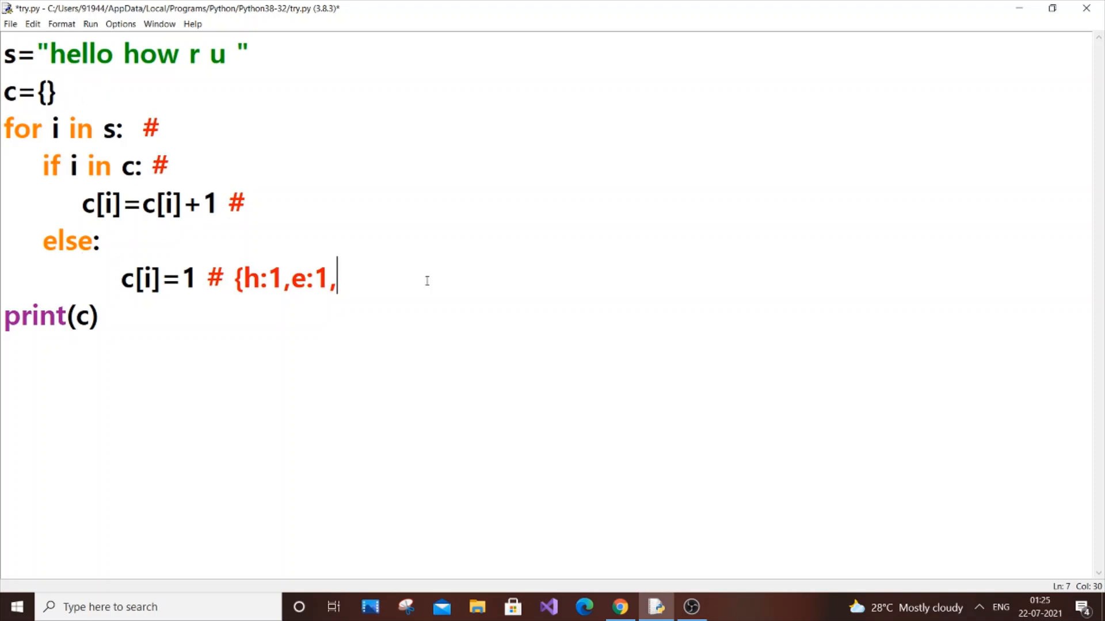
{"action": "type", "text": "l:1"}
{"action": "type", "text": ","}
Highlight the second l, the loop variable i and the if i in c check being traced.
{"action": "left_click", "coordinate": [94, 57]}
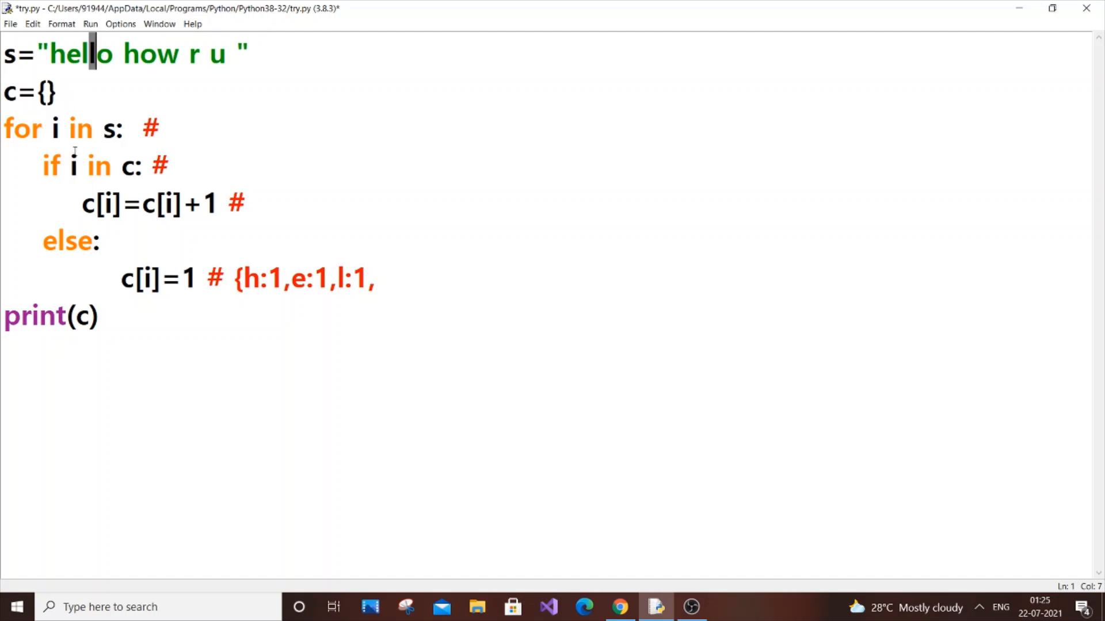
{"action": "left_click_drag", "start_coordinate": [51, 130], "coordinate": [70, 129]}
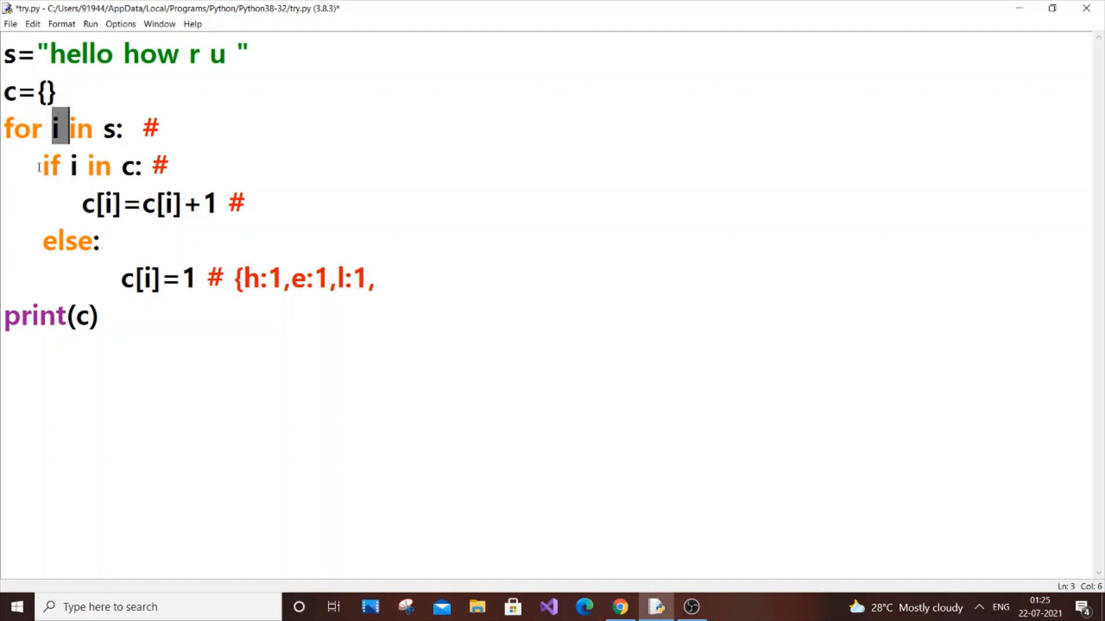
{"action": "left_click_drag", "start_coordinate": [42, 166], "coordinate": [140, 167]}
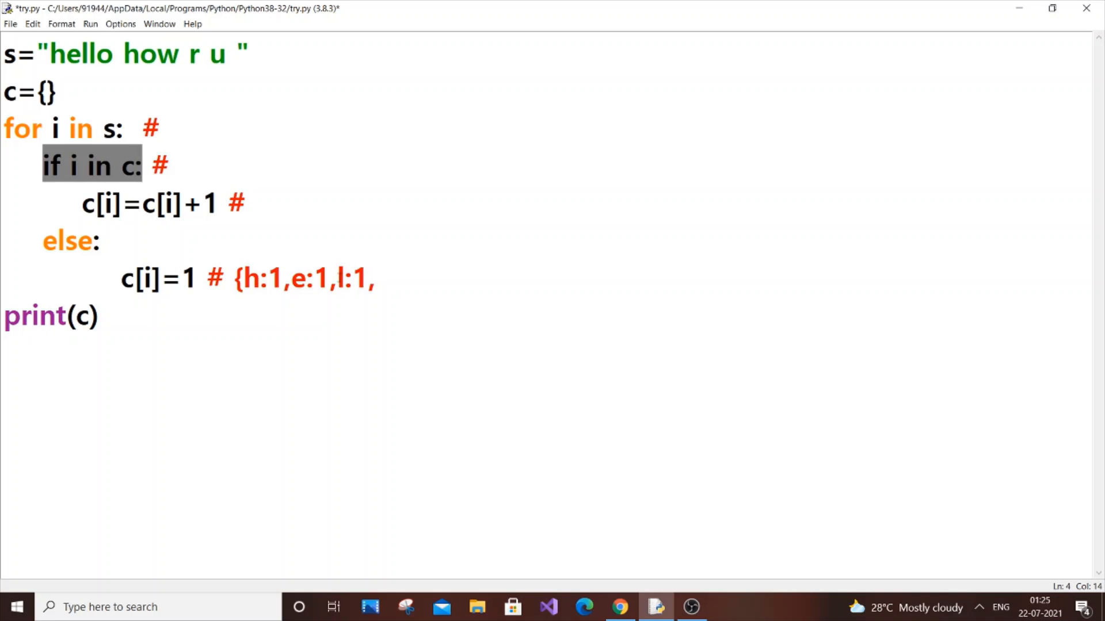
{"action": "double_click", "coordinate": [346, 278]}
{"action": "left_click", "coordinate": [271, 204]}
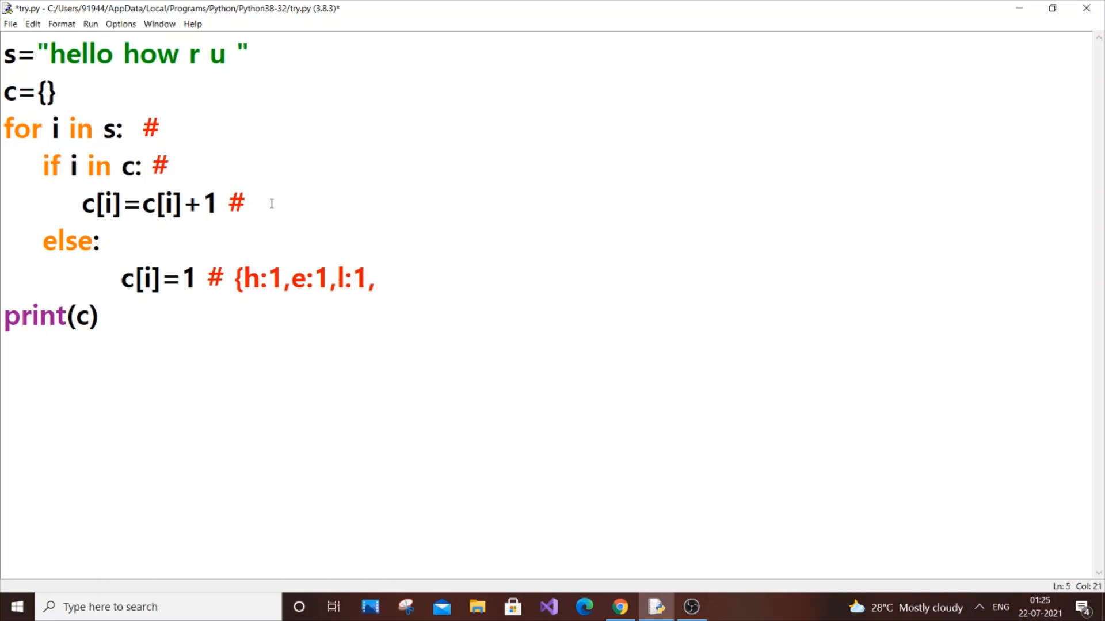
{"action": "type", "text": "c[l"}
{"action": "type", "text": "]="}
{"action": "type", "text": "c[l"}
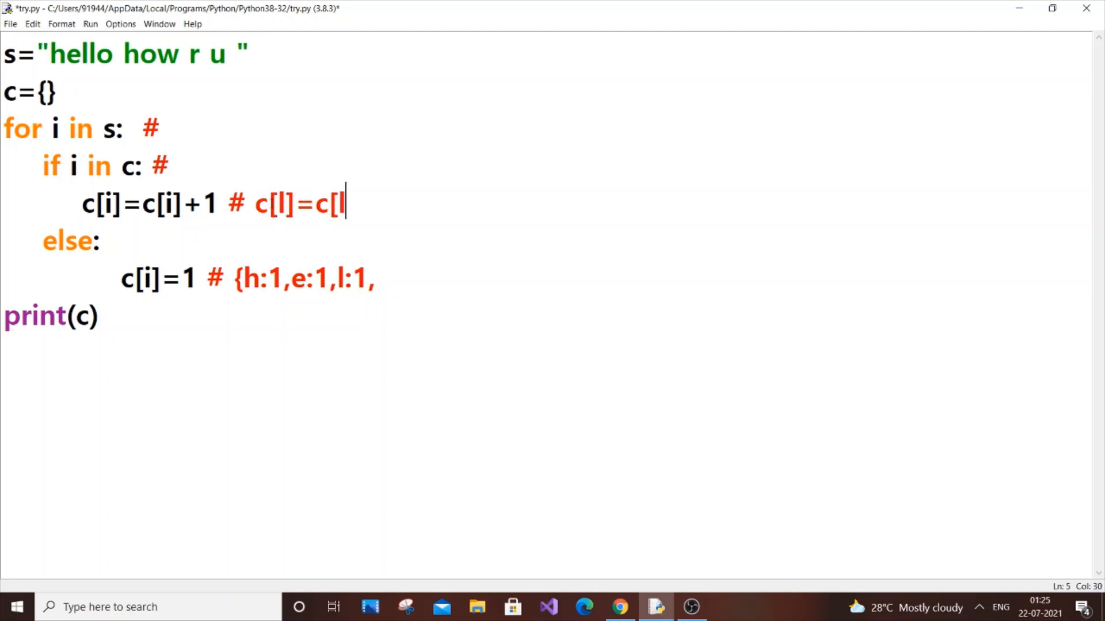
{"action": "type", "text": "]+1"}
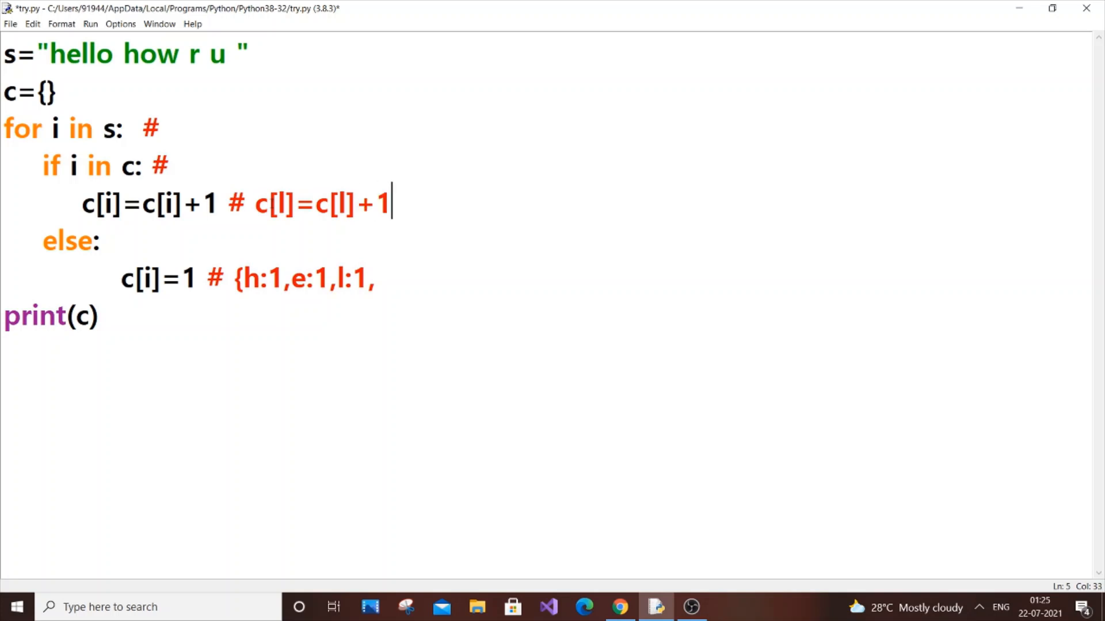
Rewrite the increment comment as c[l]=1+1=2 and update the trace count to l:2.
{"action": "left_click_drag", "start_coordinate": [338, 277], "coordinate": [367, 277]}
{"action": "left_click", "coordinate": [356, 214]}
{"action": "key", "text": "BackSpace"}
{"action": "key", "text": "BackSpace"}
{"action": "key", "text": "BackSpace"}
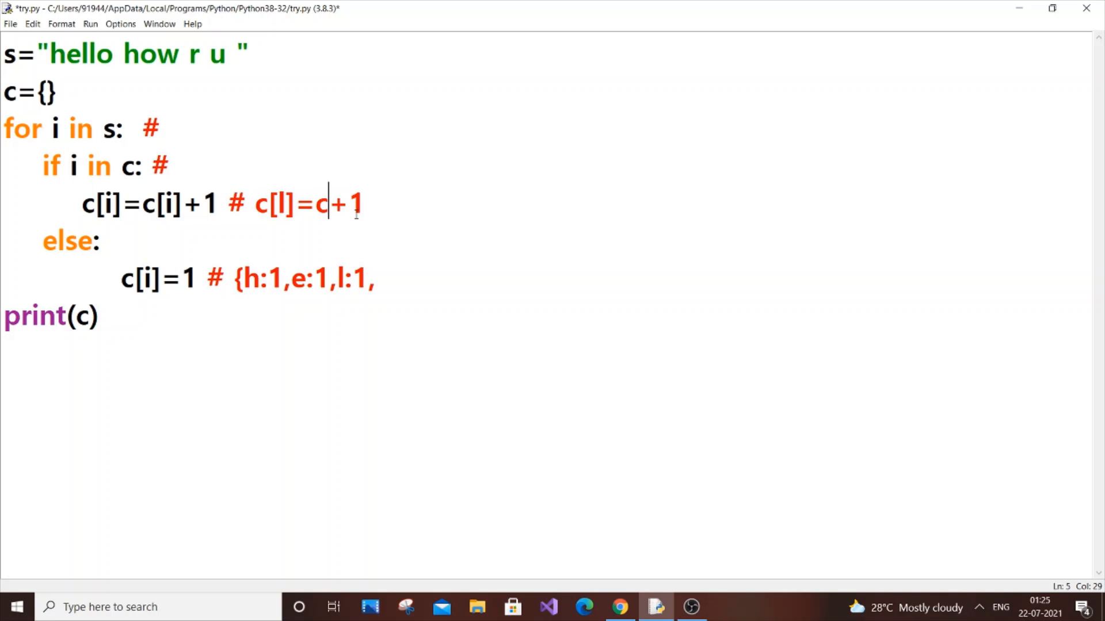
{"action": "key", "text": "BackSpace"}
{"action": "type", "text": "1"}
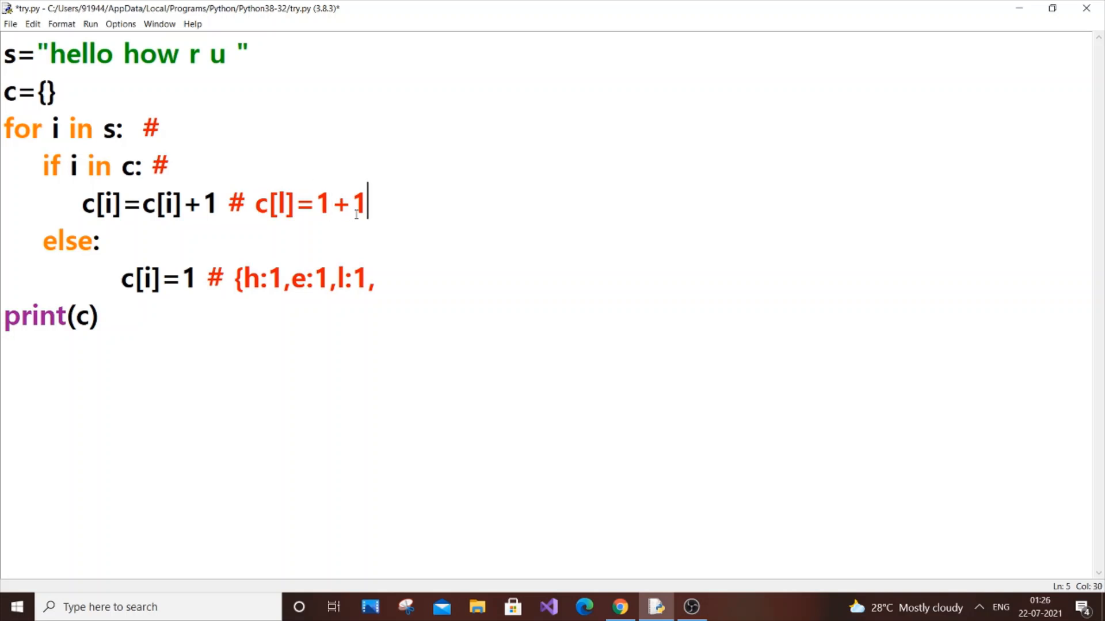
{"action": "type", "text": "=2"}
{"action": "key", "text": "BackSpace"}
{"action": "type", "text": "2"}
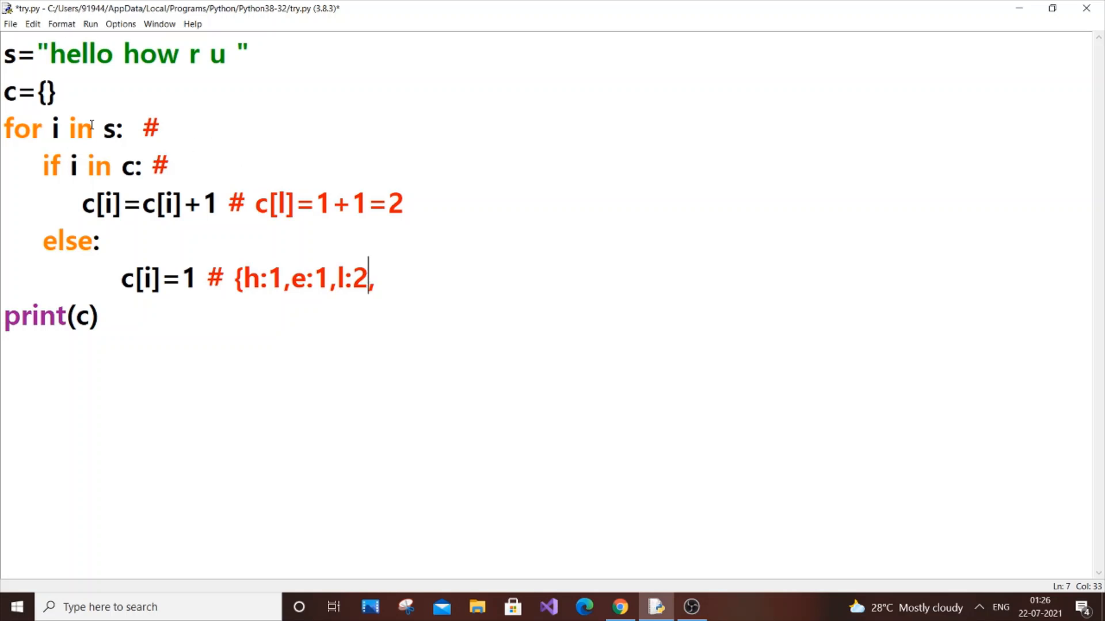
Extend the dictionary trace with 0:1 and change h's count to 2, giving {h:2,e:1,l:2,0:1.
{"action": "left_click", "coordinate": [412, 273]}
{"action": "type", "text": "0:1"}
{"action": "left_click", "coordinate": [285, 278]}
{"action": "key", "text": "BackSpace"}
{"action": "type", "text": "2"}
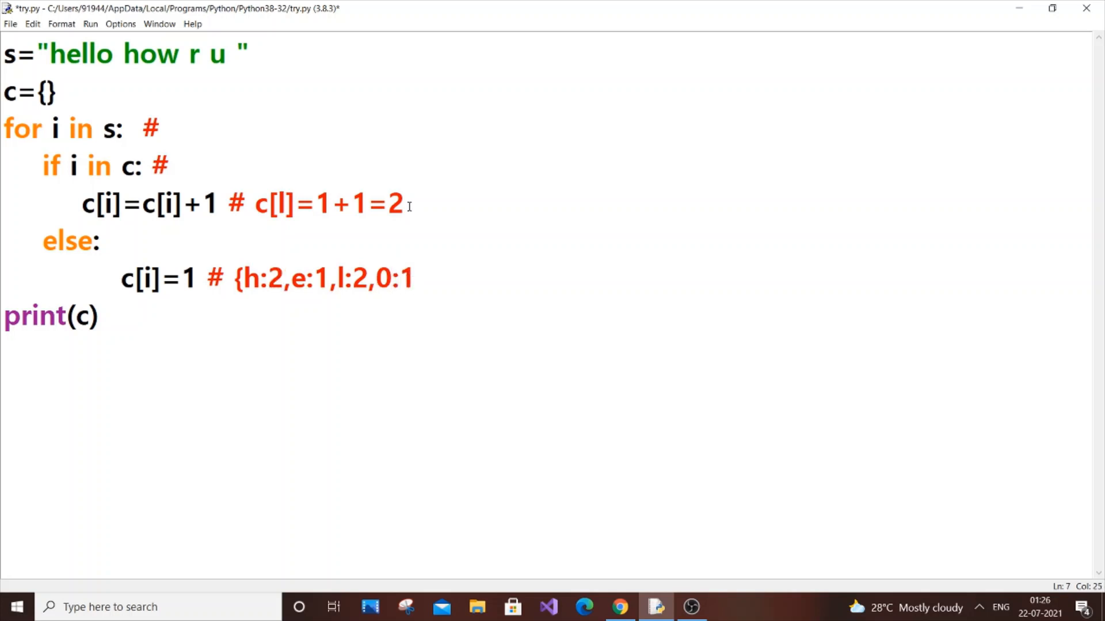
{"action": "left_click", "coordinate": [520, 261]}
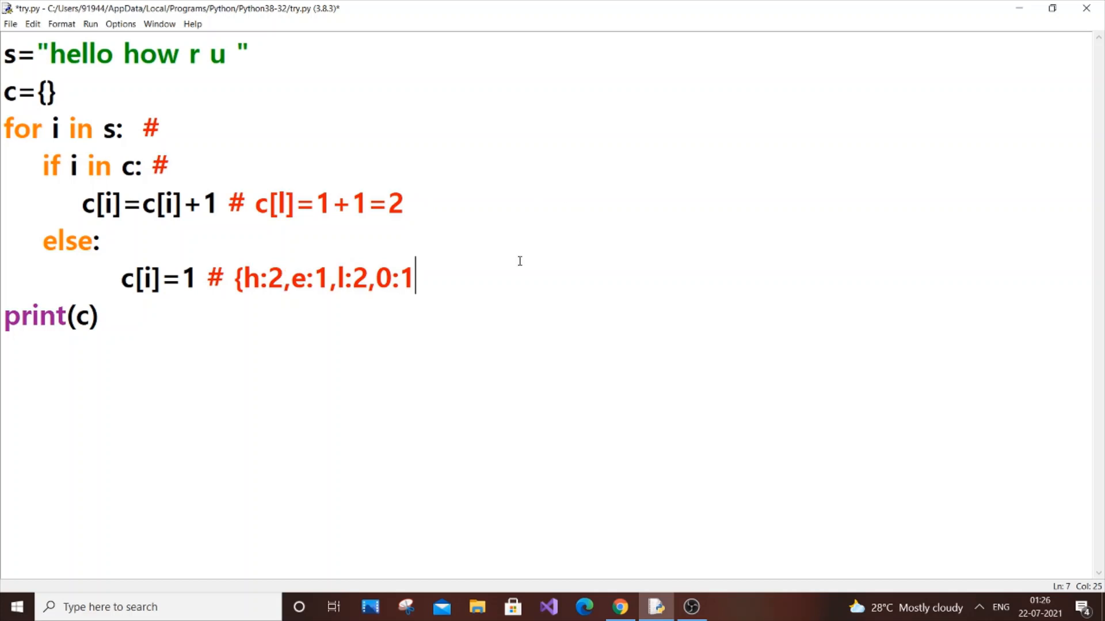